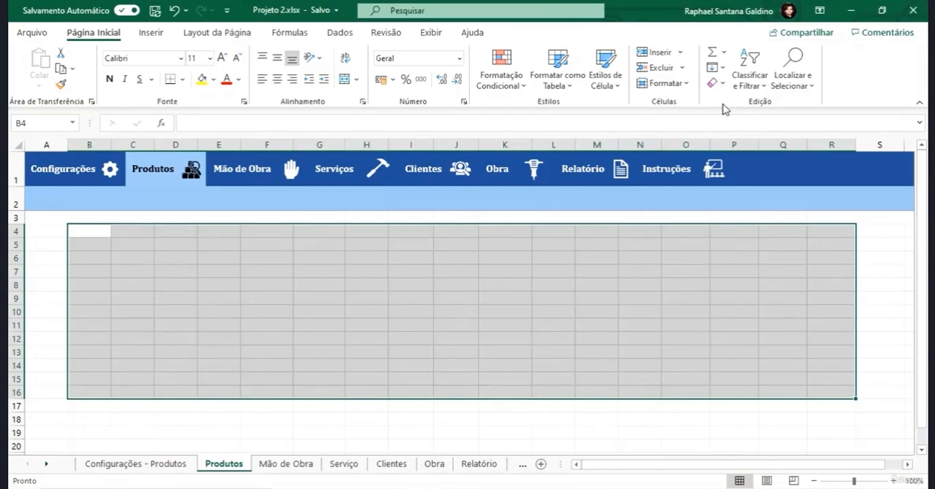
- Enter the column headers "Tipo de Material" in B4 and "Nome do Produto" in C4 of the Produtos sheet
click(92, 230)
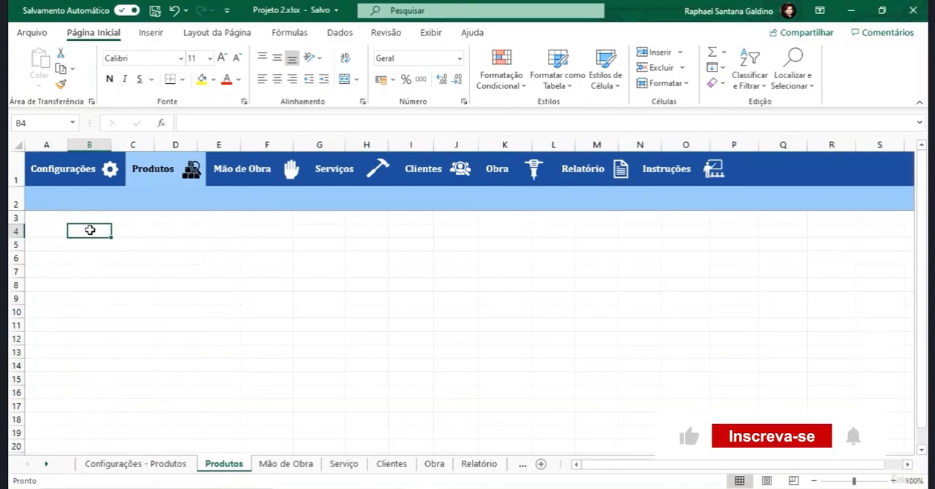
text(Tipo De)
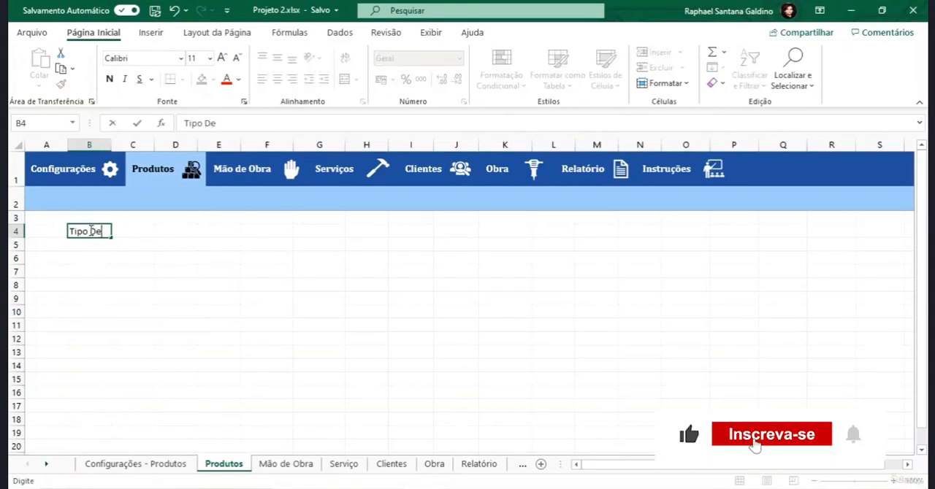
key(BackSpace)
key(BackSpace)
text(de Material)
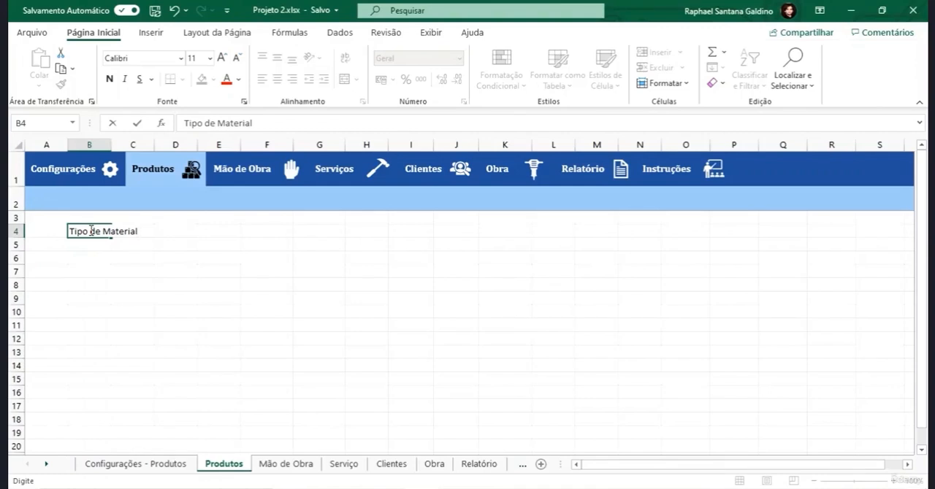
key(Tab)
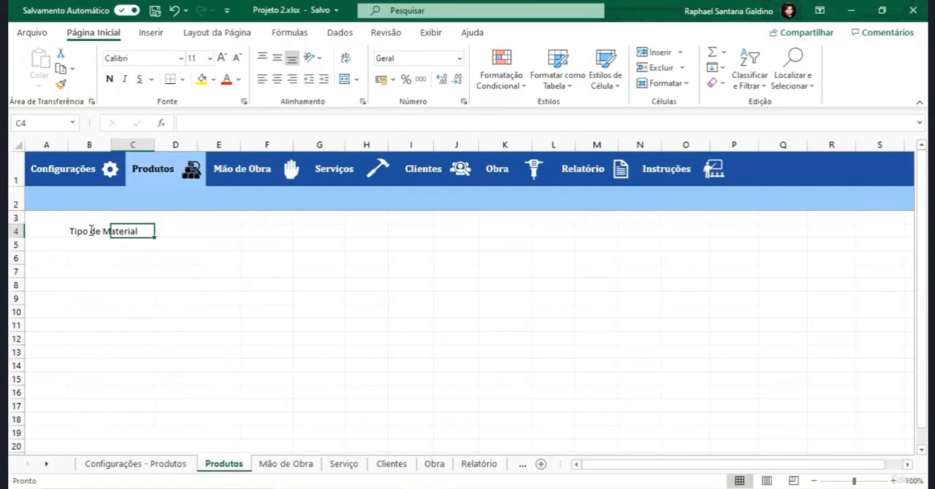
text(Nome do)
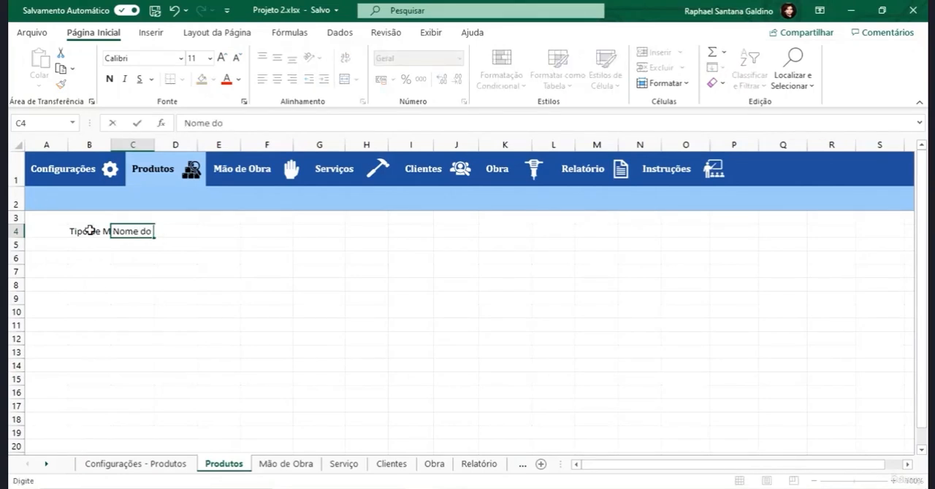
text( Produto)
key(Tab)
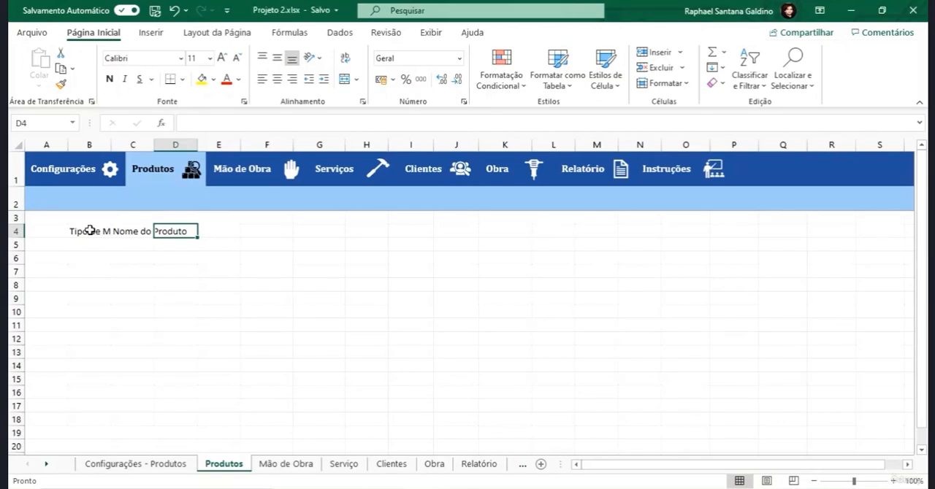
- Enter the column headers "Unidade" in D4 and "Valor Unitário" in E4
text(Unid)
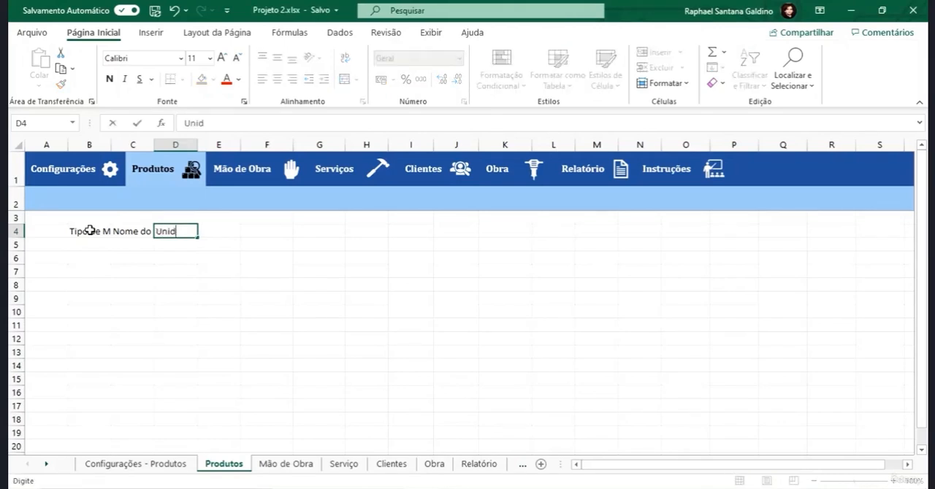
text(ade)
key(Tab)
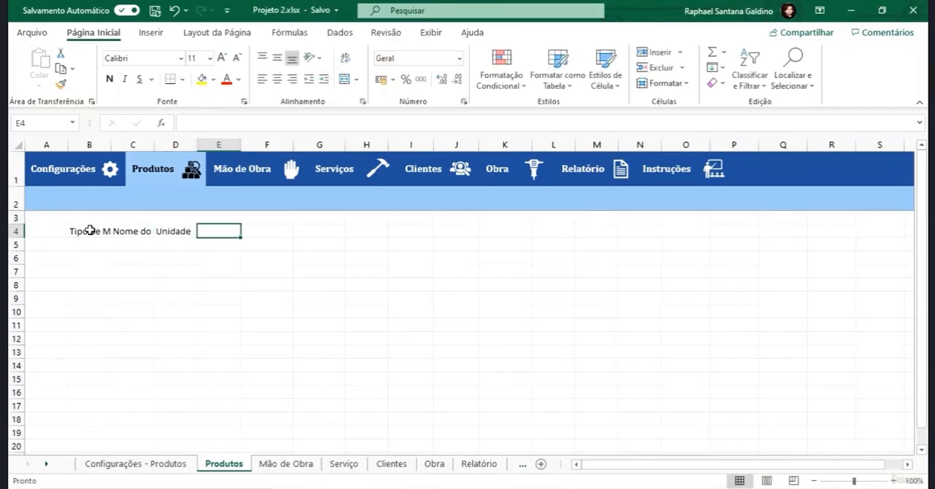
text(Vlo)
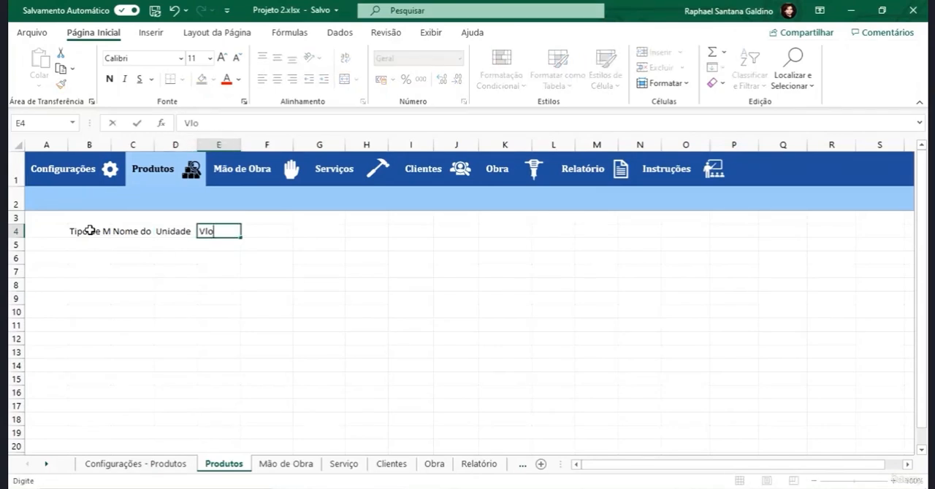
key(BackSpace)
key(BackSpace)
text(alor Unitário)
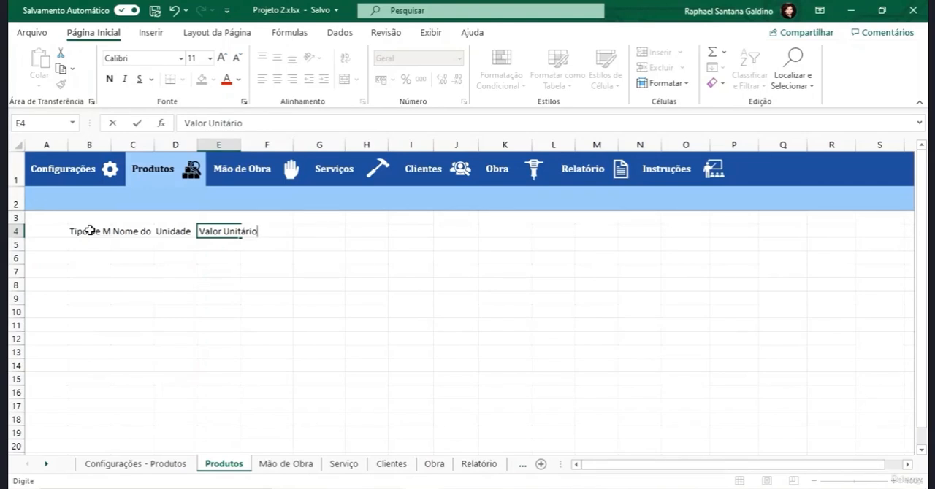
key(ctrl+Return)
- Add the column header "Endereço" in F4
key(End)
key(Right)
key(Left)
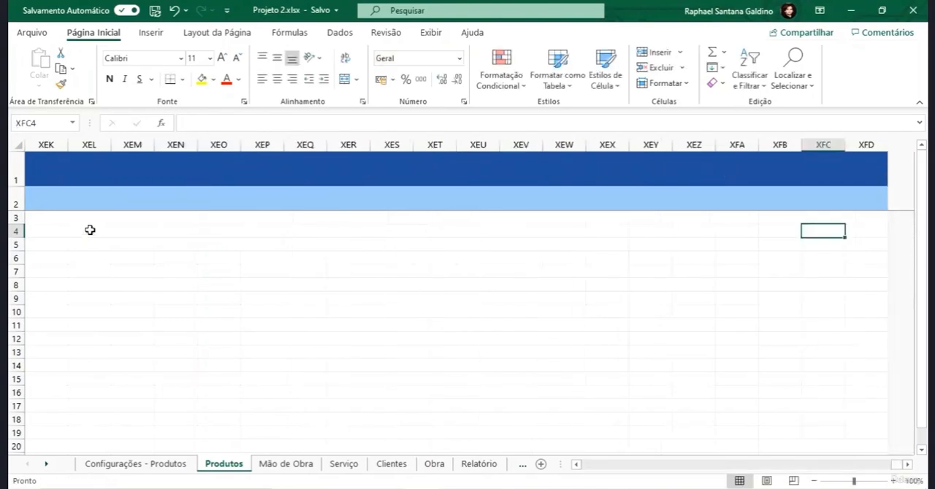
key(shift+Left)
key(shift+Left)
key(Left)
key(ctrl+Left)
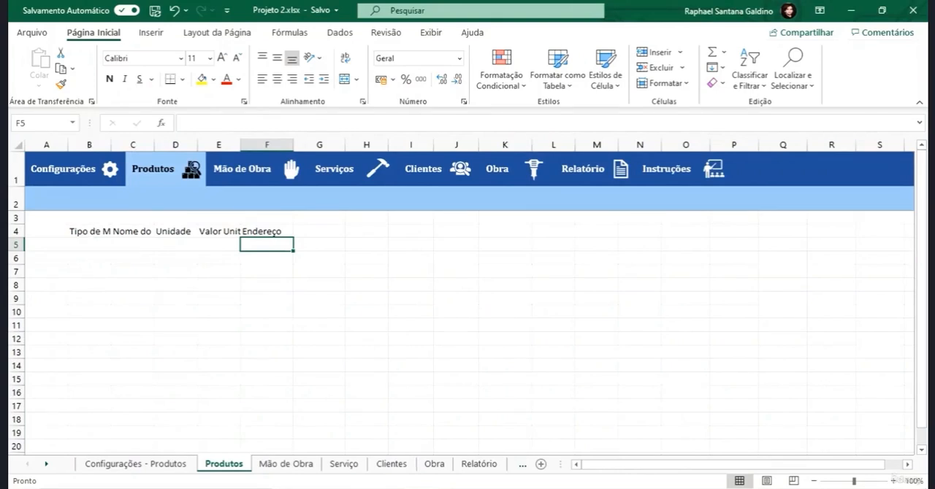
- Copy the web address of the Leroy Merlin 2,5mm flexible cable page from the browser and paste it into F5 in Excel
key(alt+Tab)
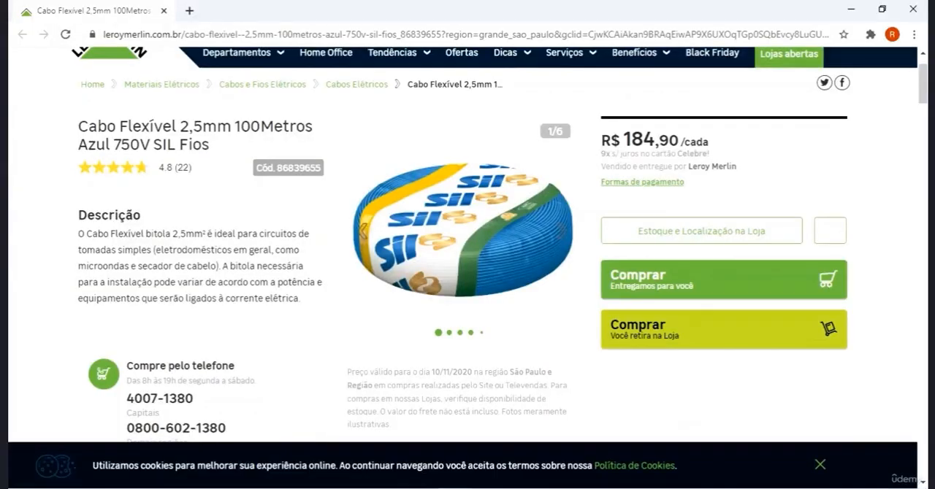
click(319, 33)
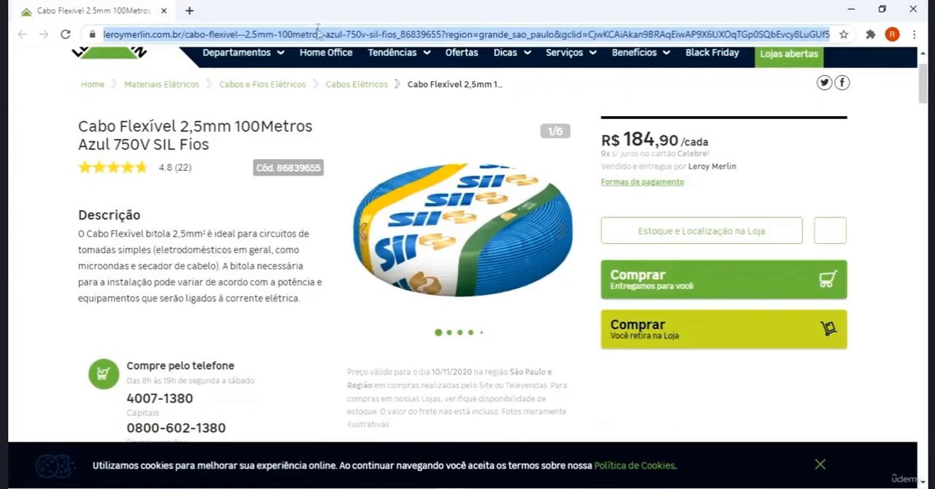
key(alt+Tab)
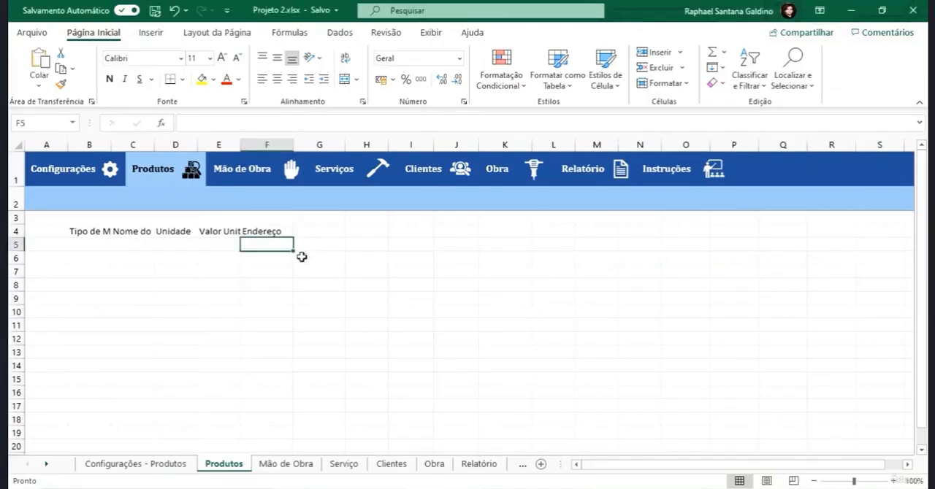
key(ctrl+v)
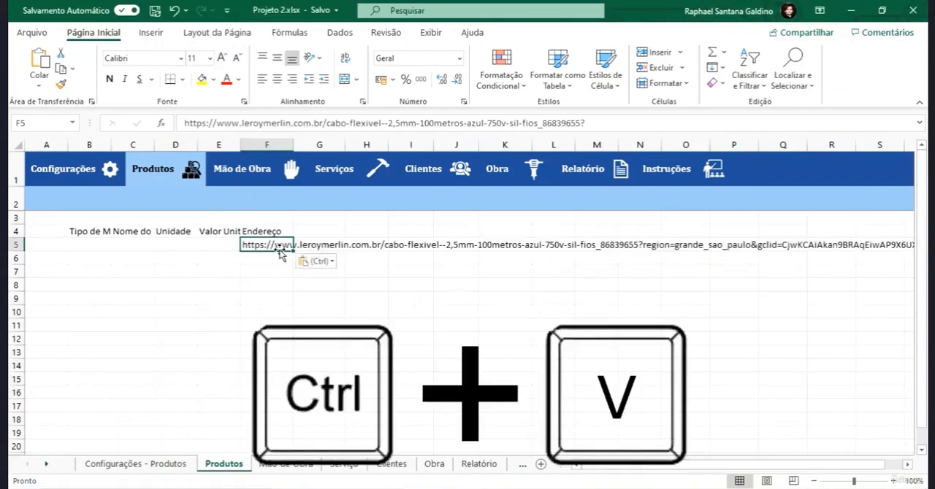
key(Return)
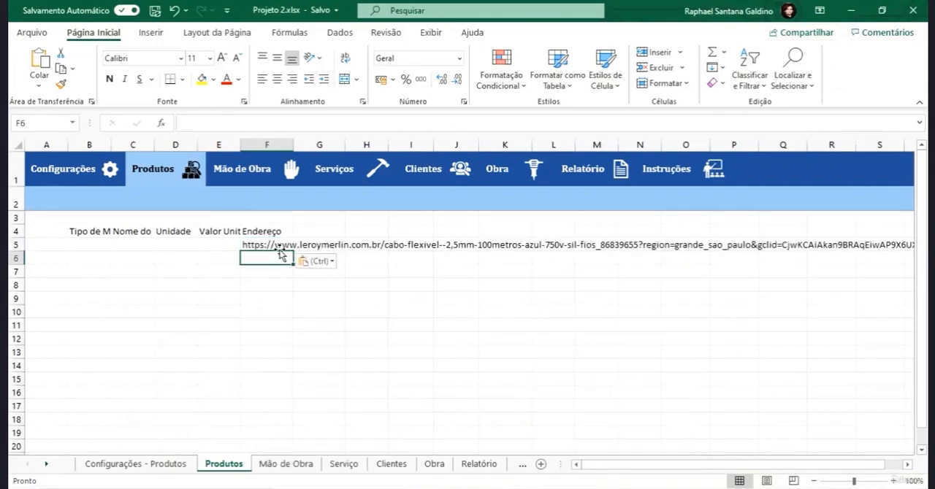
- Re-enter the pasted web address in F5 so that it turns into a clickable hyperlink
click(268, 246)
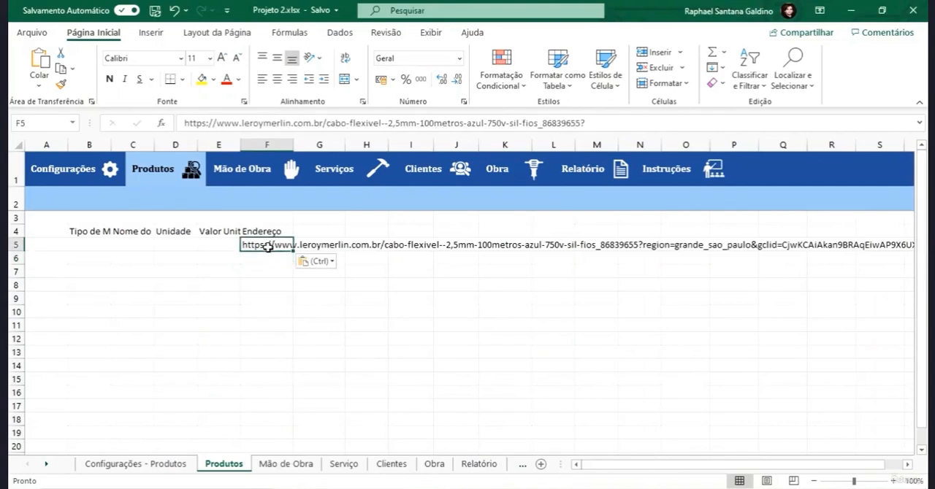
click(256, 127)
click(285, 122)
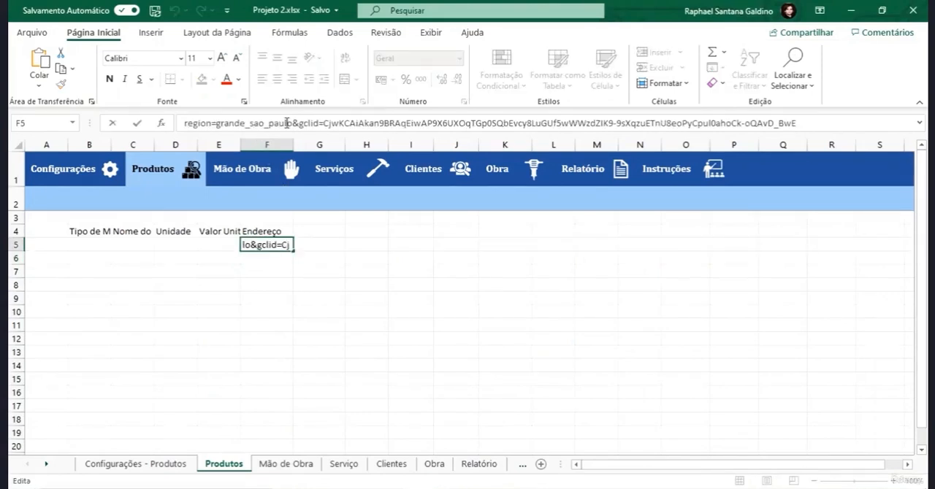
click(410, 341)
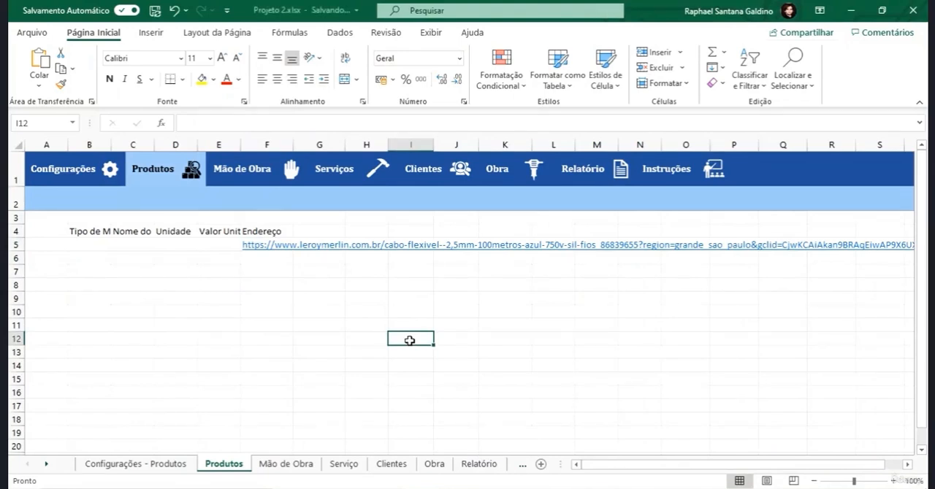
- Test the hyperlink in F5 and view the hyperlink options available for the cell
click(278, 246)
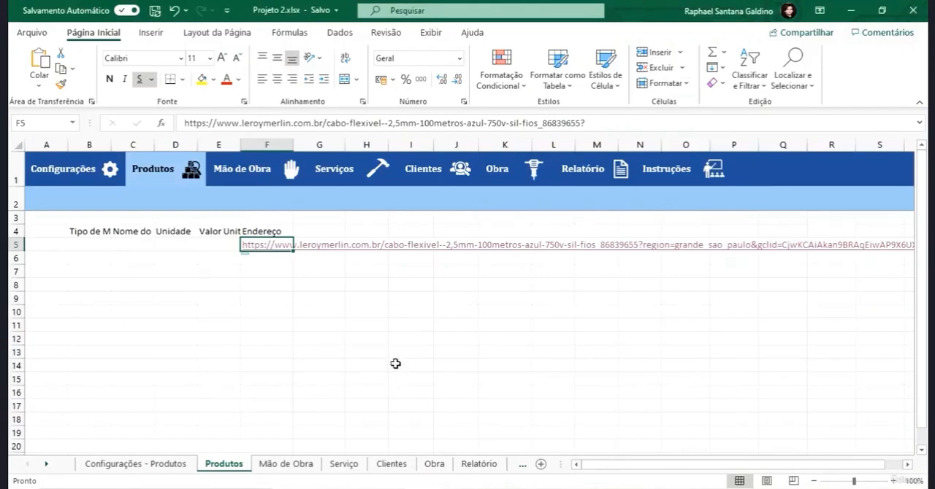
right_click(276, 251)
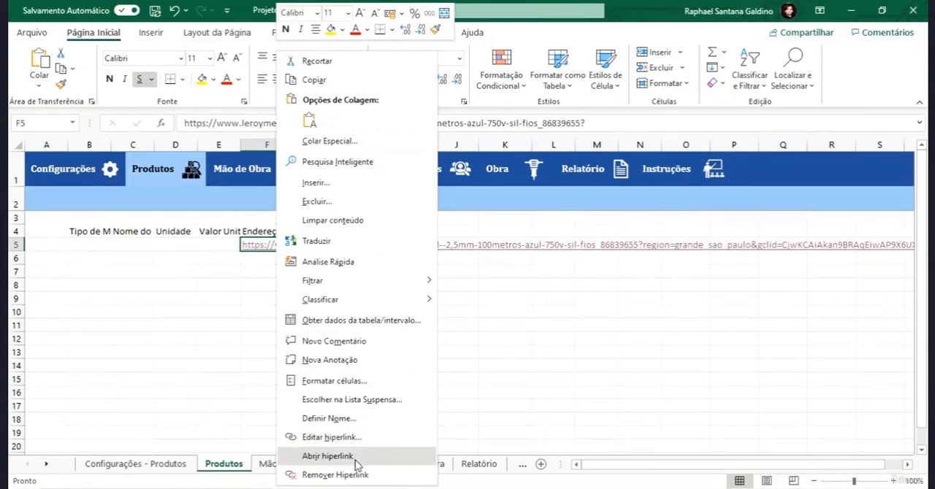
click(488, 370)
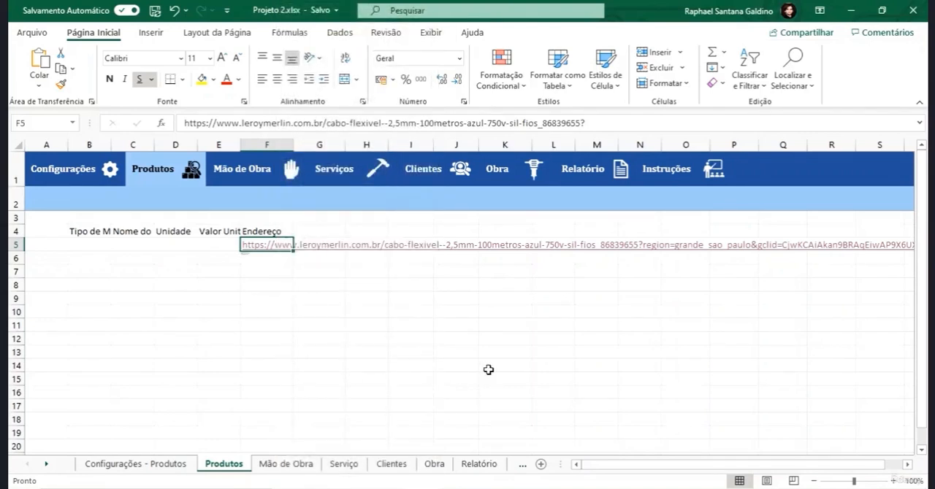
- Enter the column header "Verificação" in G4, beside the "Endereço" header
key(Right)
key(Up)
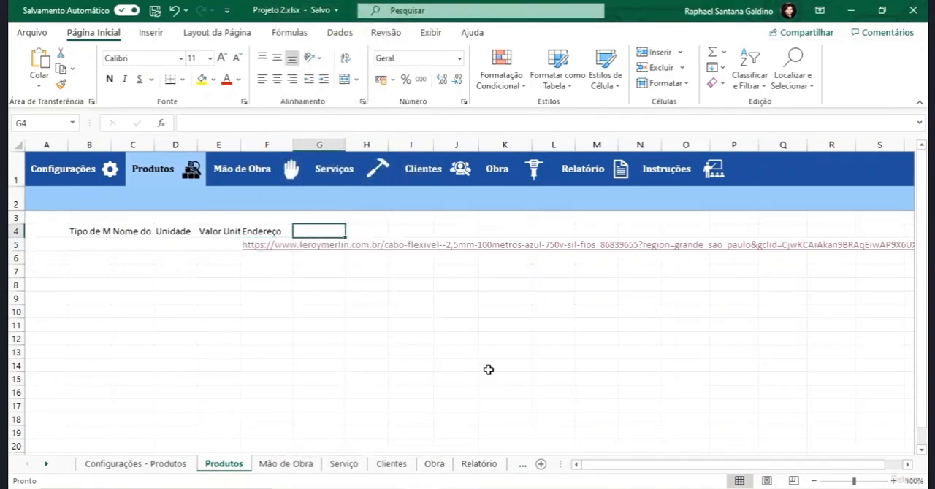
text(Verif)
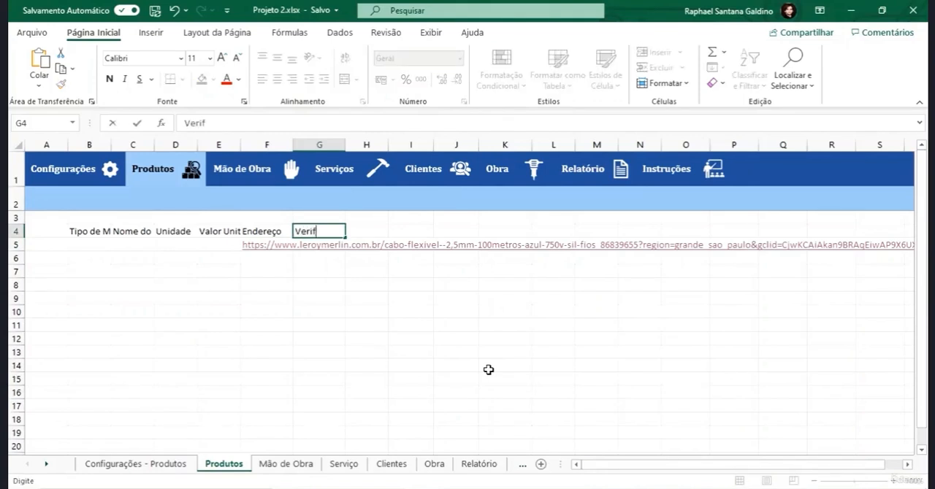
text(icação)
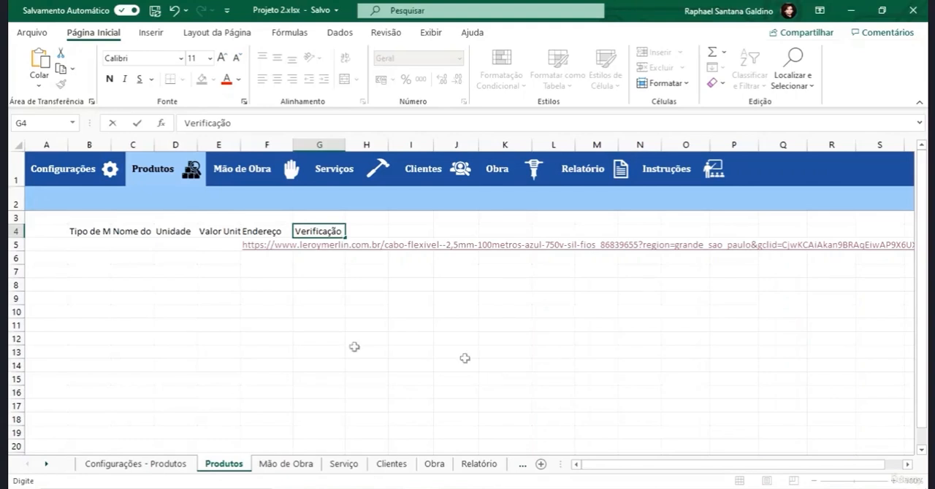
- Format the range B4:G14 as a table with headers, using the grey banded style from the second row of medium styles
drag(81, 233, 332, 360)
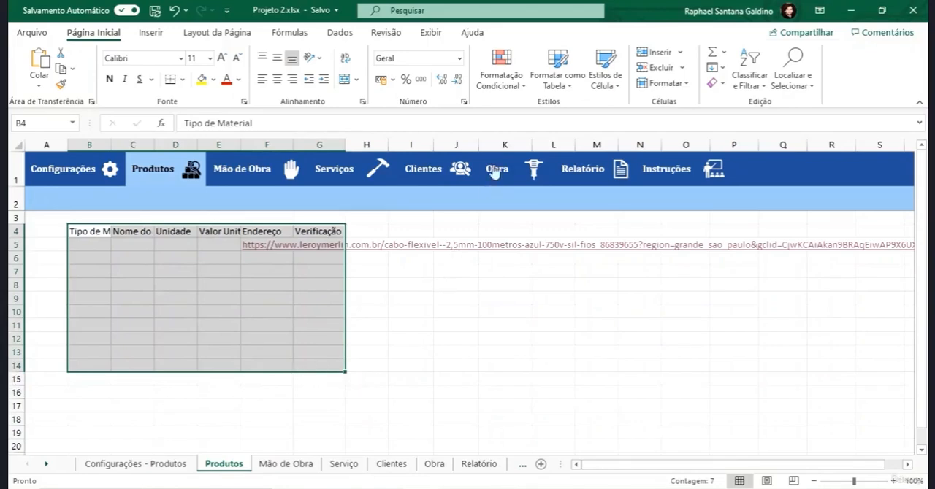
click(547, 83)
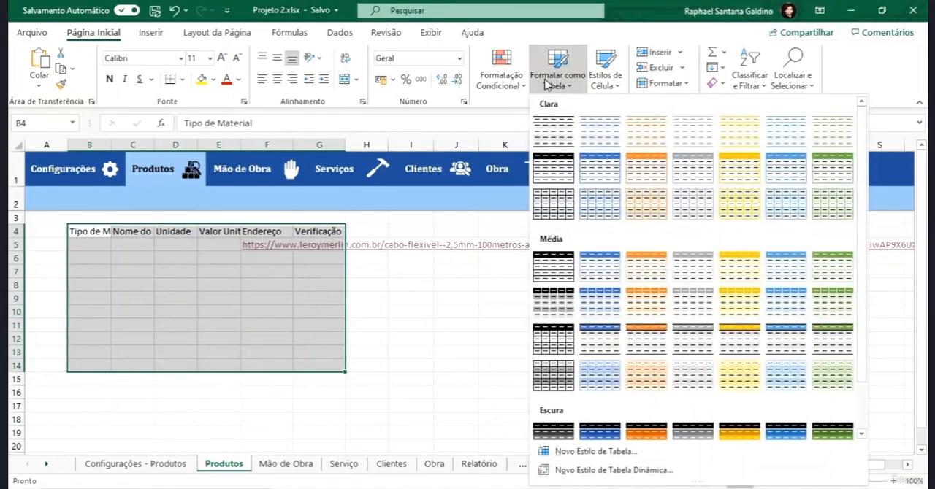
click(687, 301)
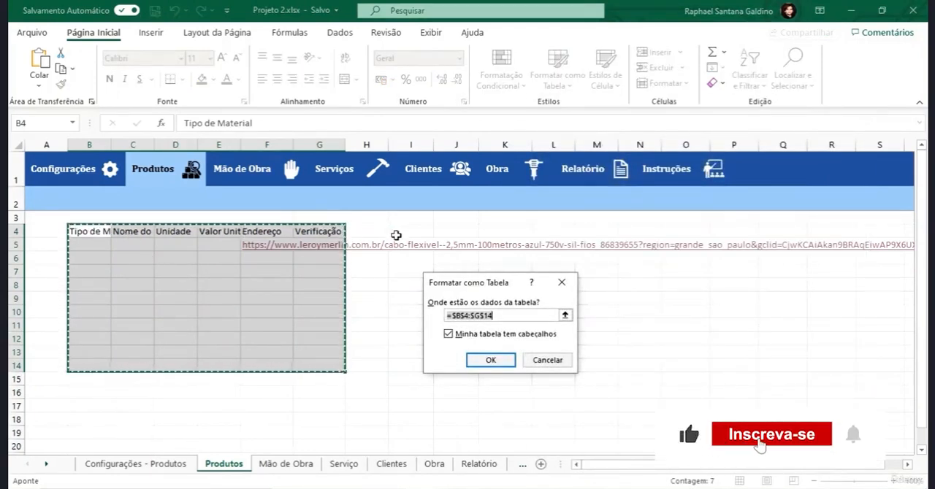
click(488, 359)
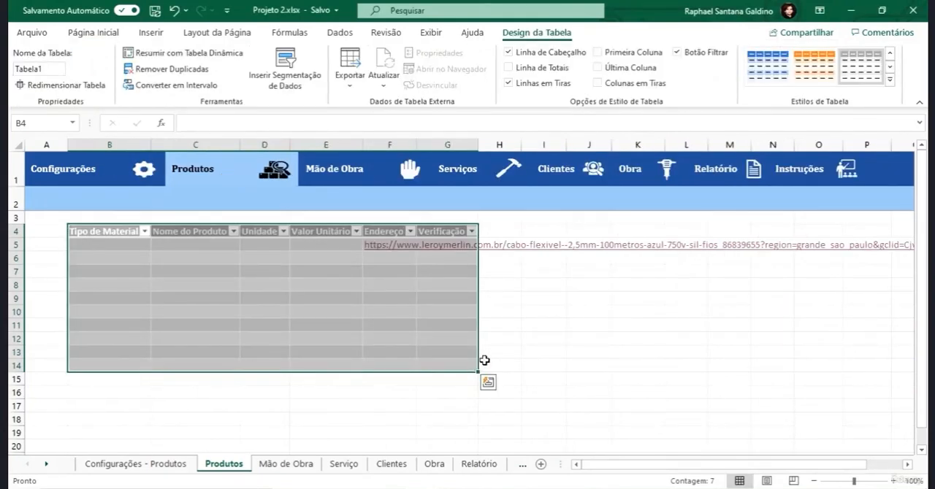
- Check how the sheet scrolls below the table and unfreeze the panes of the Produtos sheet
scroll(518, 309, down, 9)
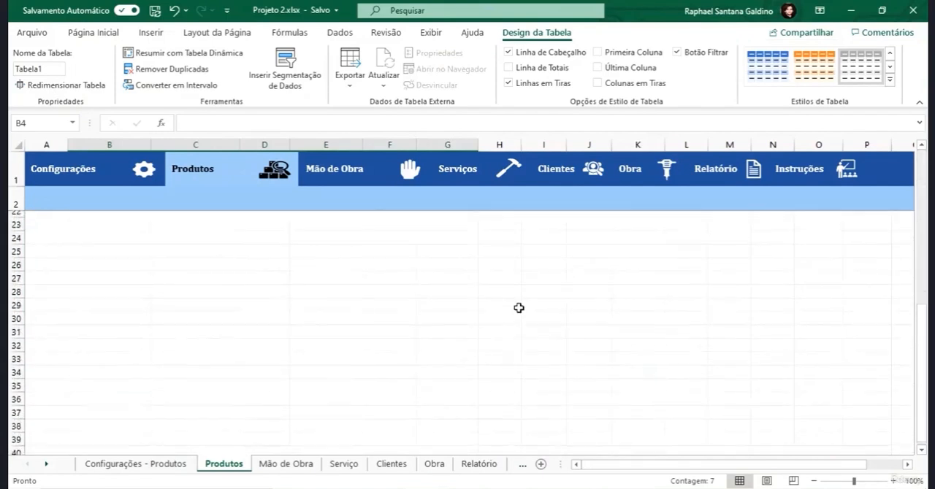
scroll(519, 308, down, 2)
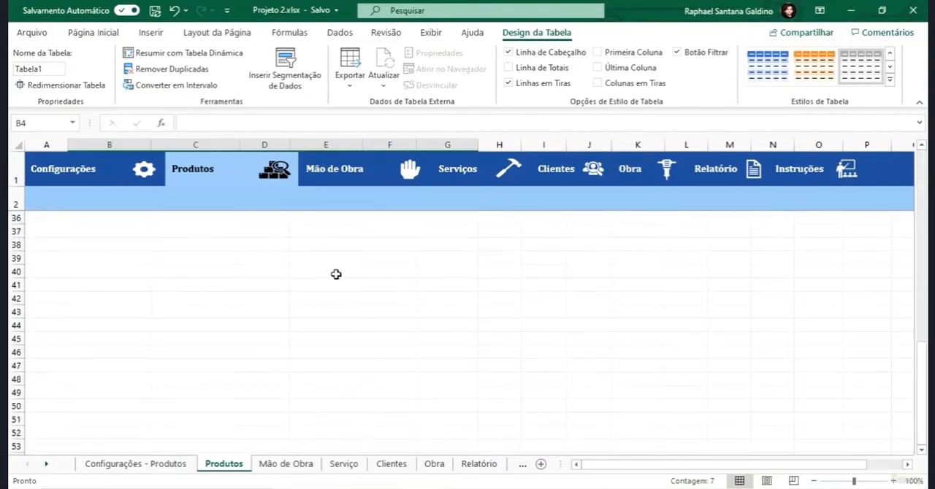
click(168, 274)
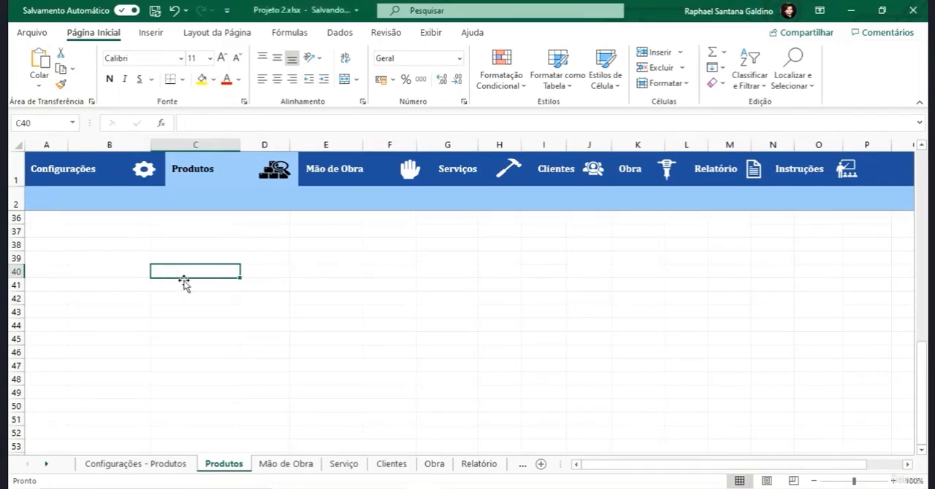
scroll(177, 269, up, 8)
scroll(177, 269, up, 3)
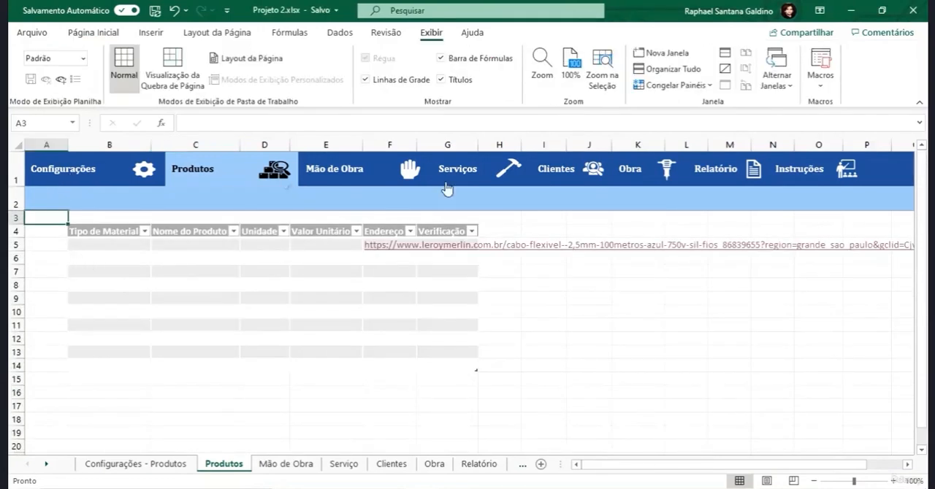
click(691, 87)
click(690, 106)
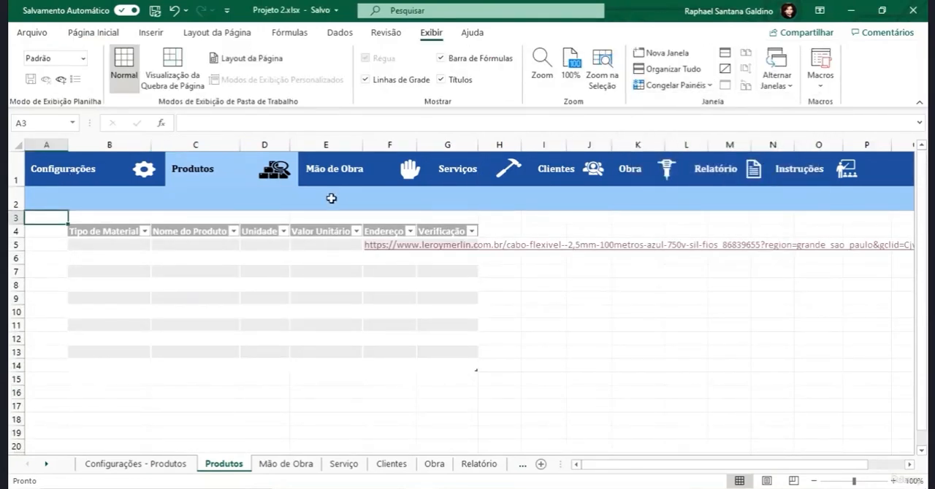
- Freeze the panes above row 5 of the Produtos sheet and check how the table header behaves when scrolling
click(39, 245)
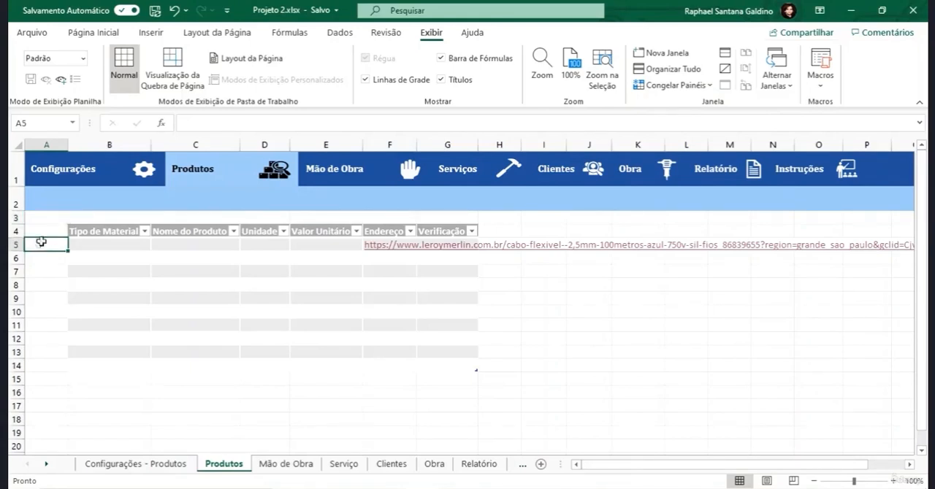
mouse_move(46, 231)
mouse_down()
mouse_move(31, 167)
mouse_move(35, 229)
mouse_up()
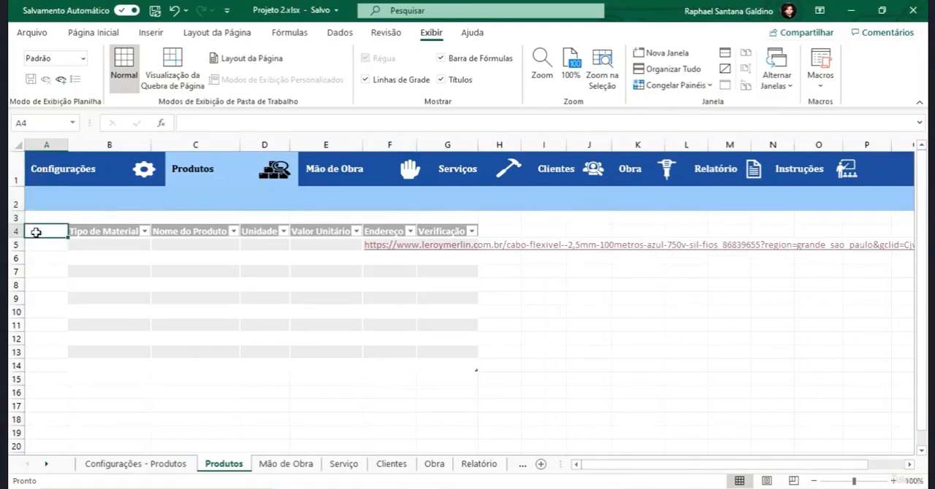
click(36, 246)
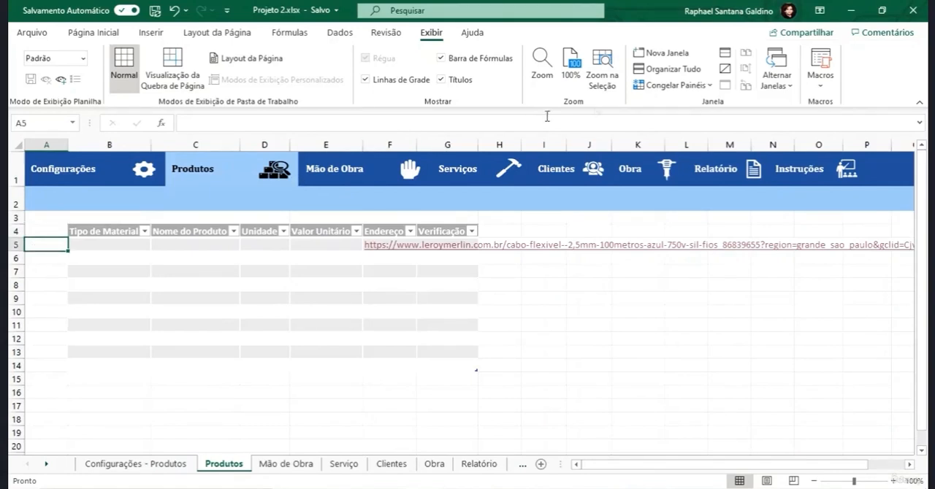
click(673, 85)
click(676, 103)
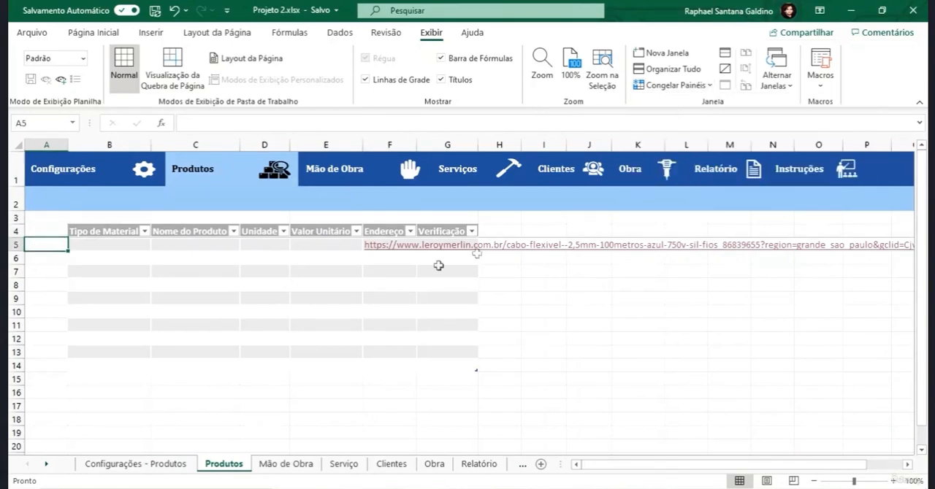
click(156, 321)
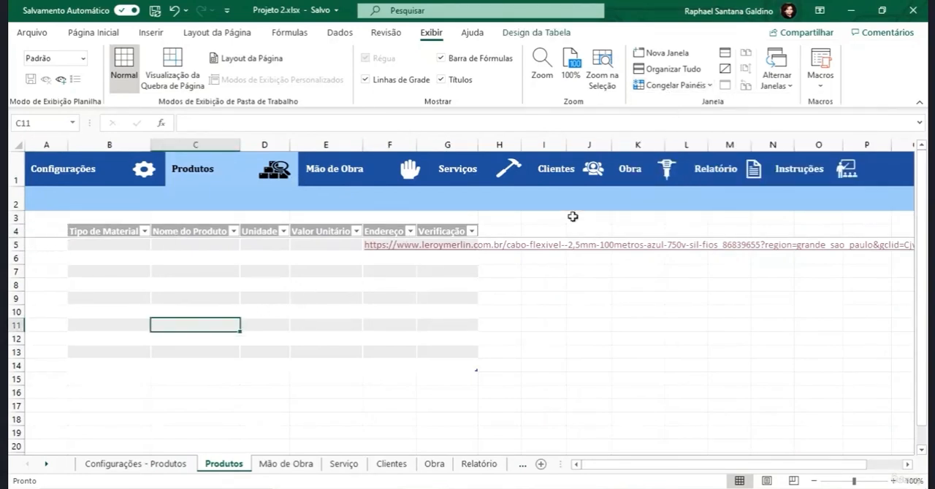
scroll(384, 329, down, 5)
scroll(384, 331, down, 20)
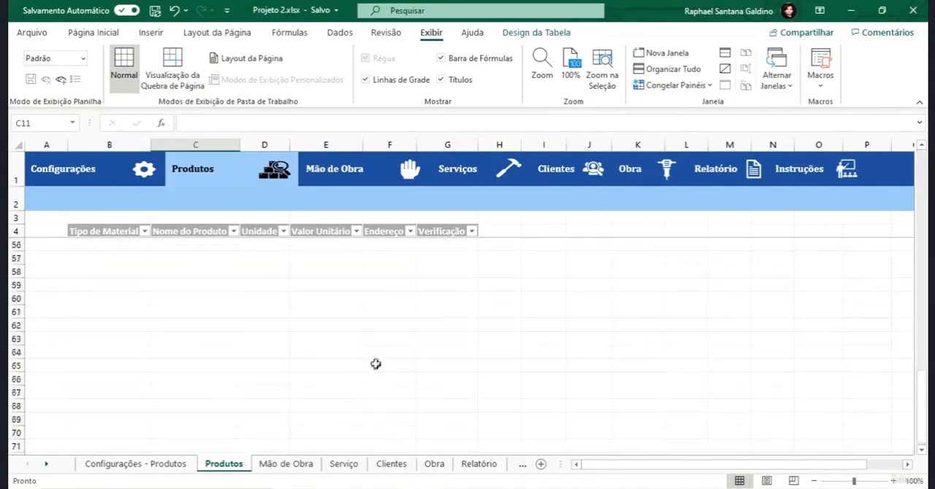
scroll(361, 367, down, 5)
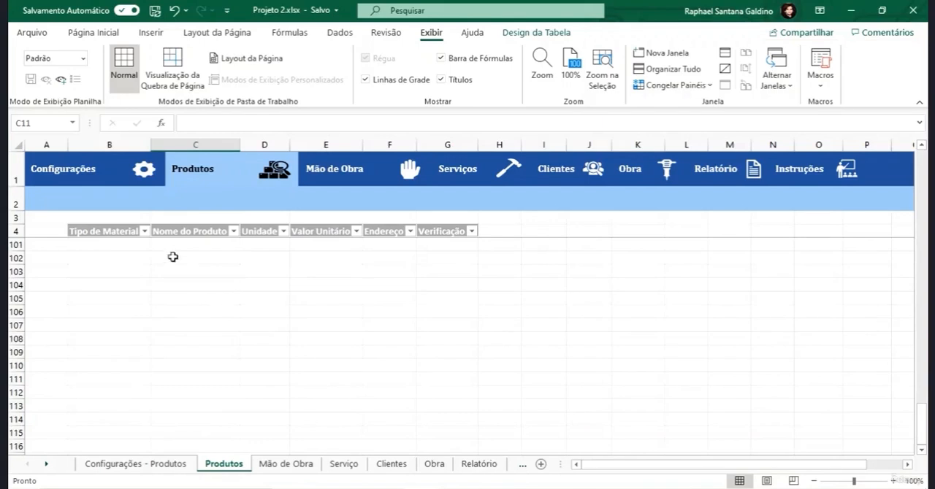
scroll(173, 257, up, 20)
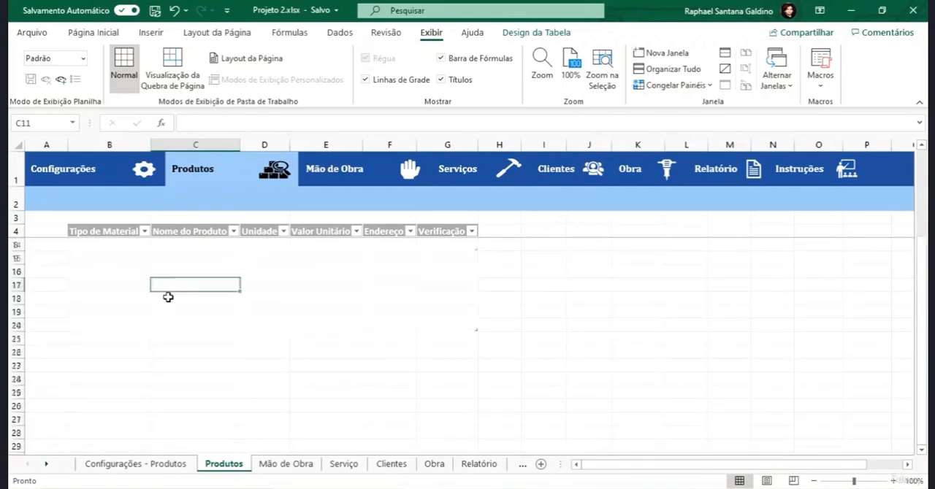
scroll(168, 297, up, 3)
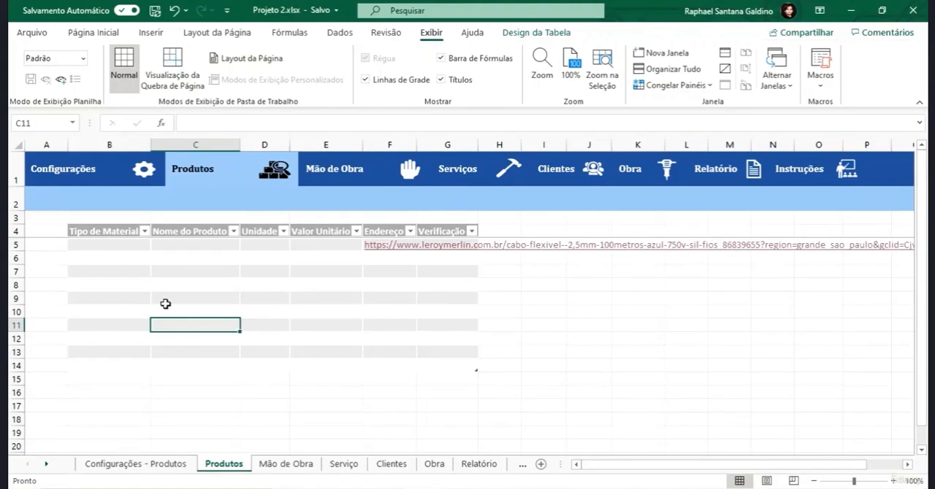
- On the Configurações - Produtos sheet, enter the headers "Tipos de Material" in B4 and "Unidades" in D4
click(145, 464)
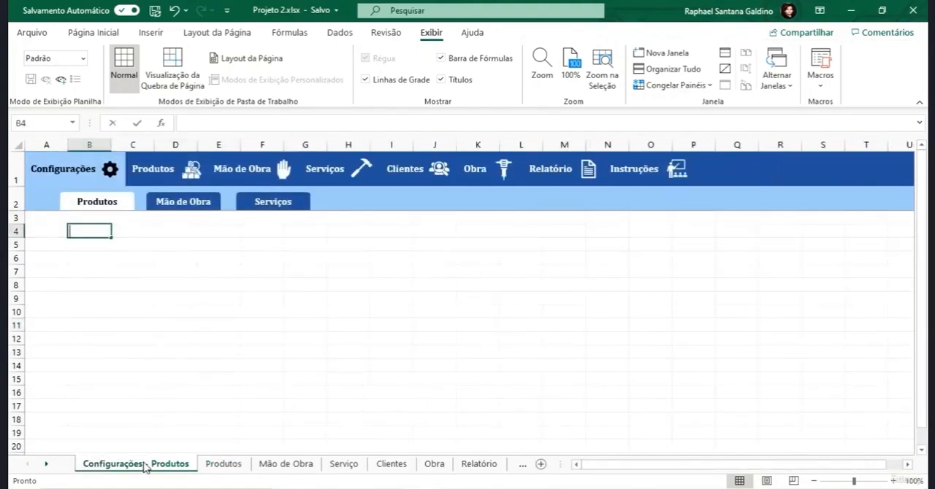
text(Tipos de Material)
key(Return)
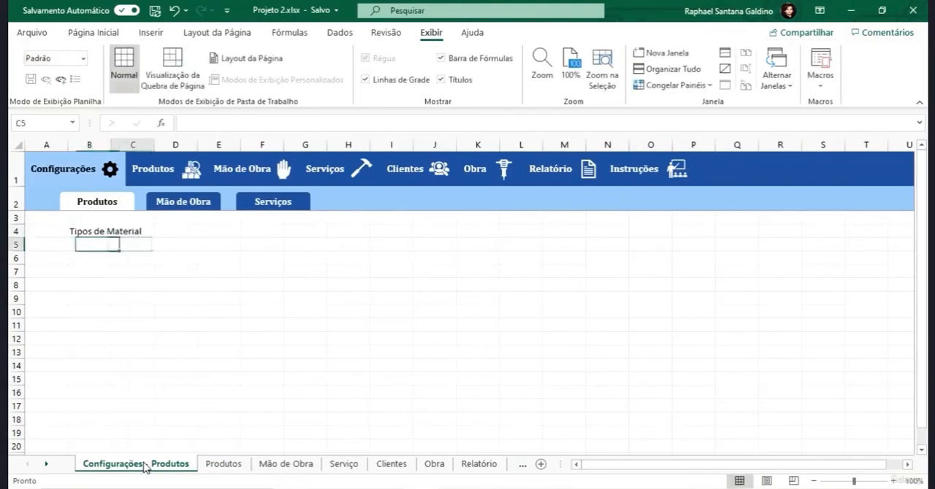
key(Up)
key(Right)
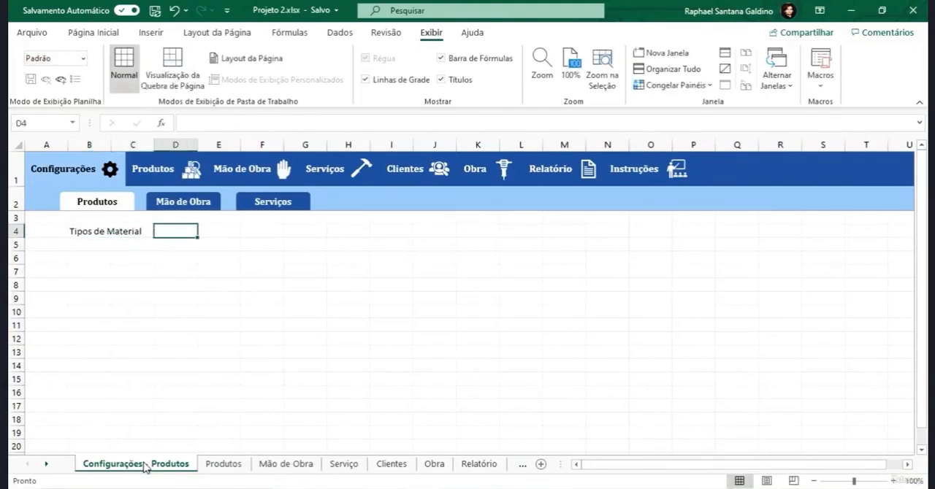
text(Unidades)
click(185, 246)
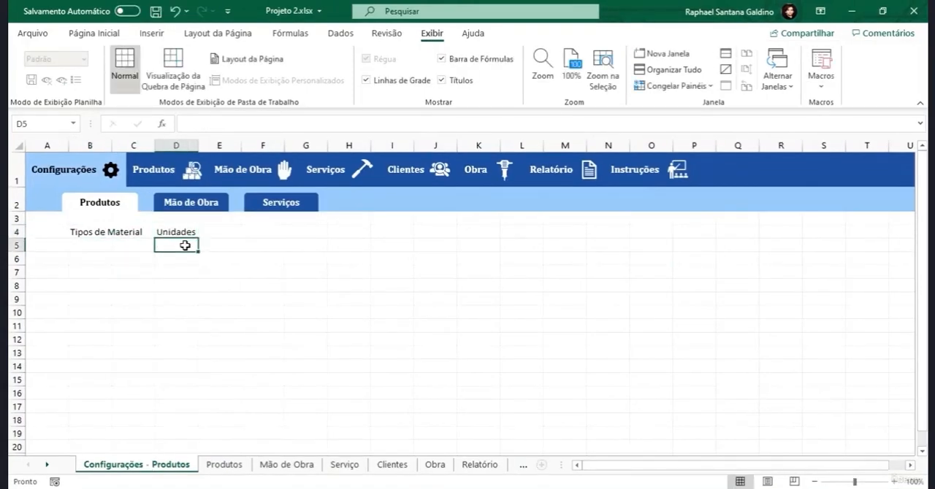
- List the material types "Materiais elétricos" in B5 and "Construção Civil" in B6, under the "Tipos de Material" header
key(Left)
key(Left)
text(Ma)
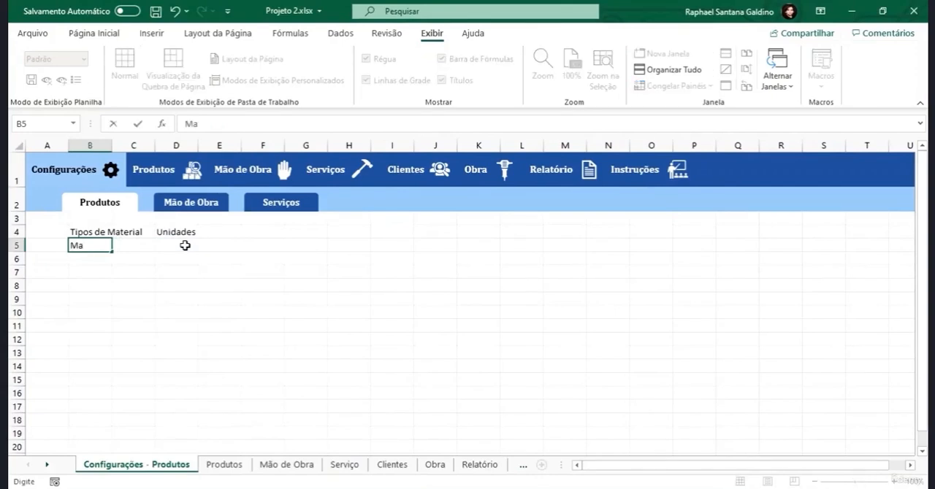
text(teriais El)
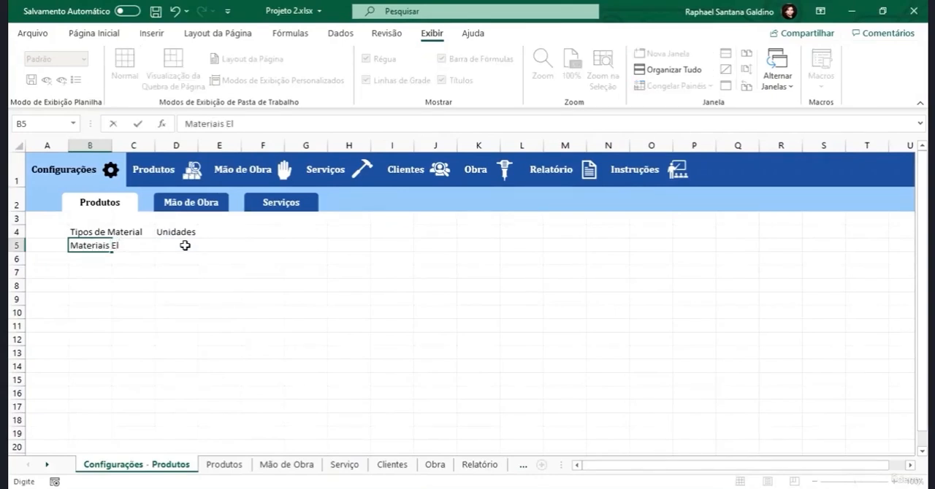
text(étricos)
key(Return)
text(C)
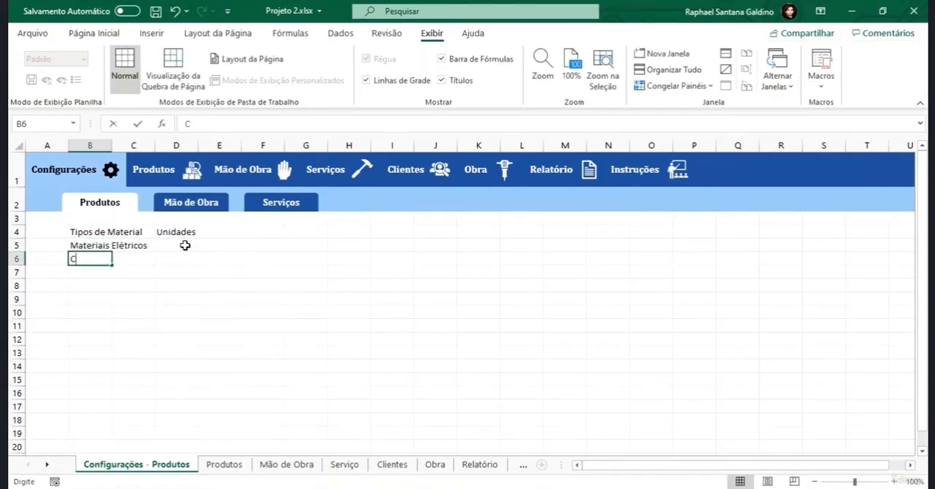
text(onstrução Civil)
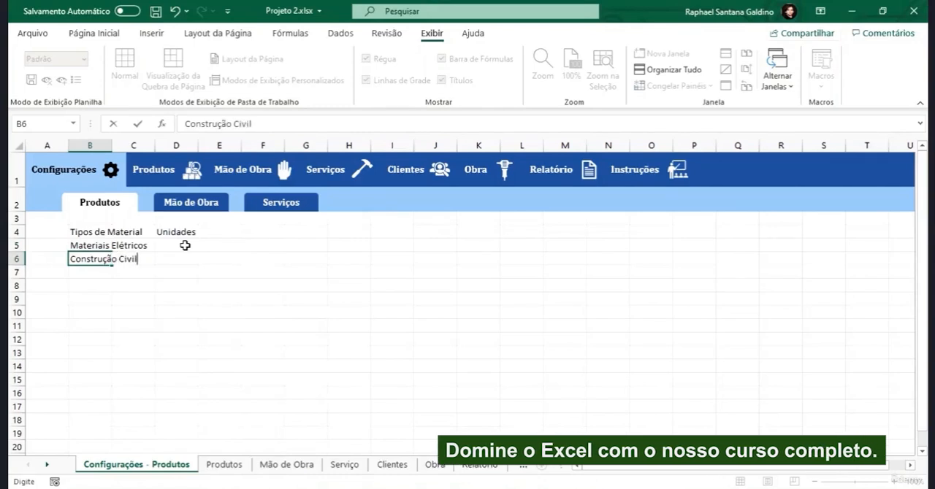
key(Return)
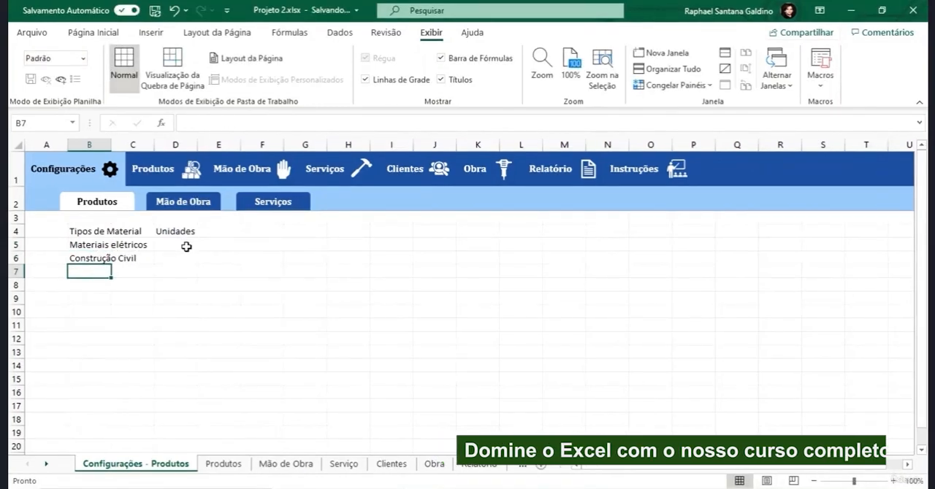
- List the units m, m² and kg in D5:D7 under the "Unidades" header
click(186, 246)
text(m)
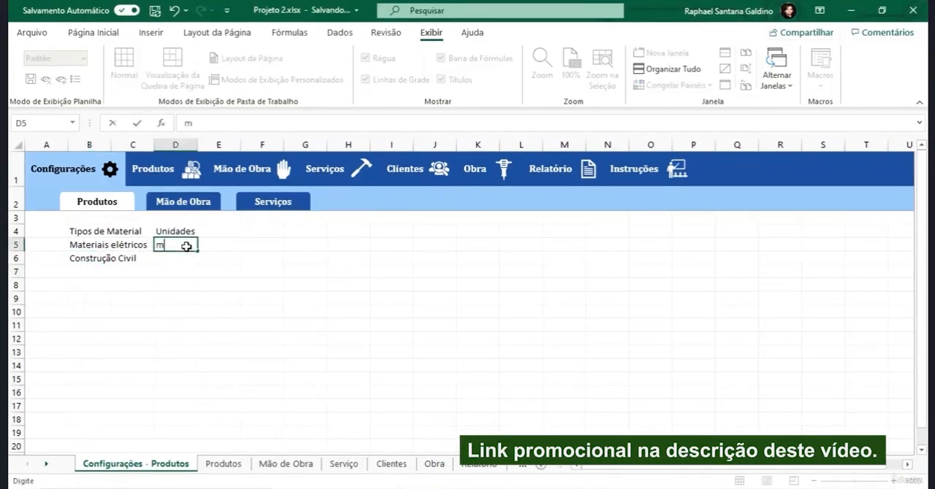
key(Return)
text(m²)
key(Return)
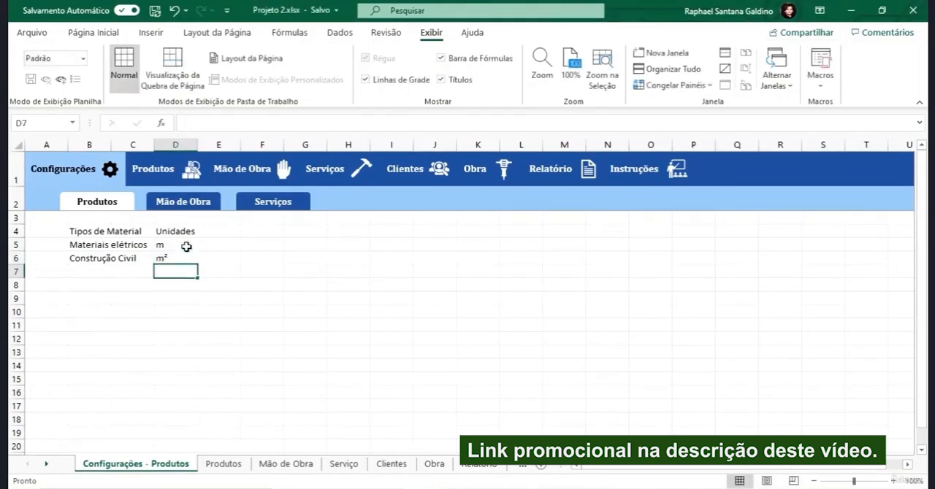
text(kg)
key(BackSpace)
key(BackSpace)
text(kg)
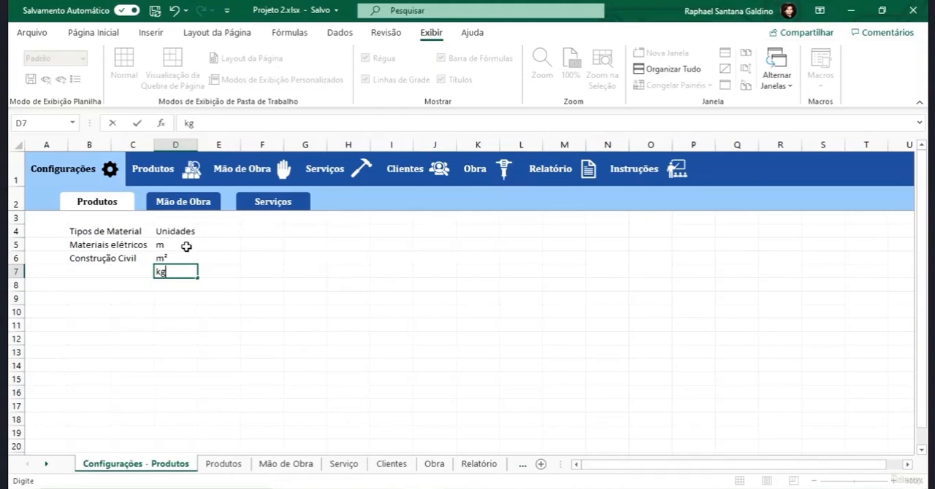
click(92, 243)
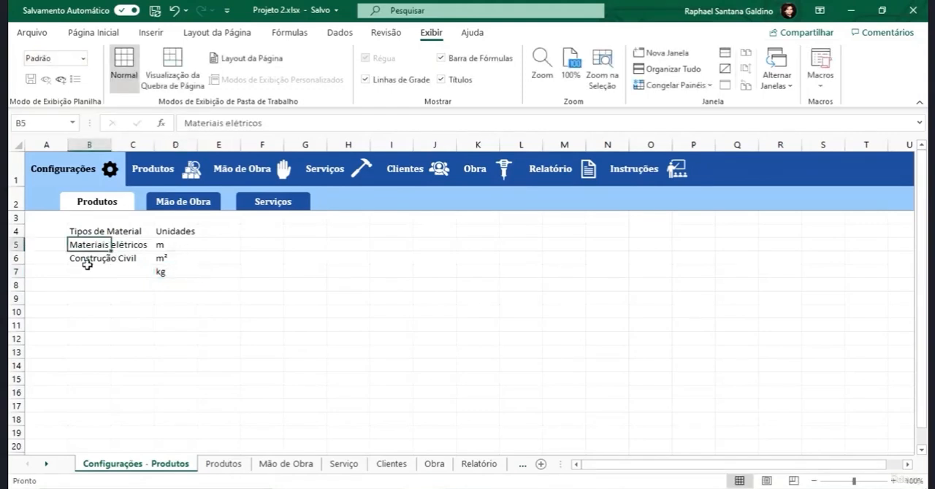
- Compare the Tipo de Material and Unidade columns of the Produtos table with the lists on the Configurações - Produtos sheet
click(88, 263)
click(91, 275)
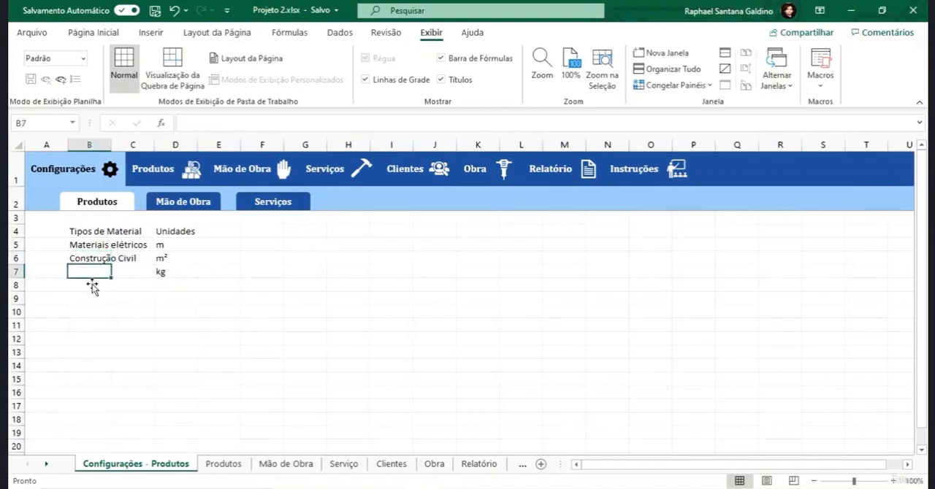
click(95, 287)
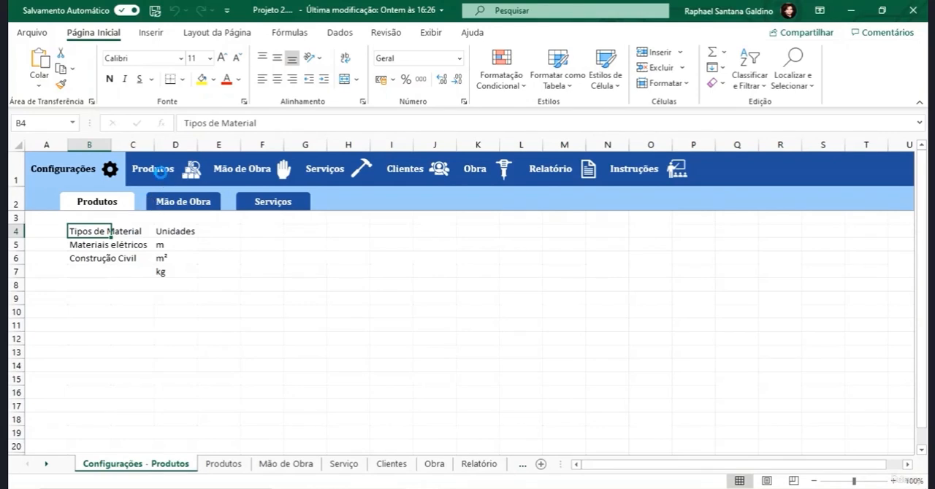
click(158, 173)
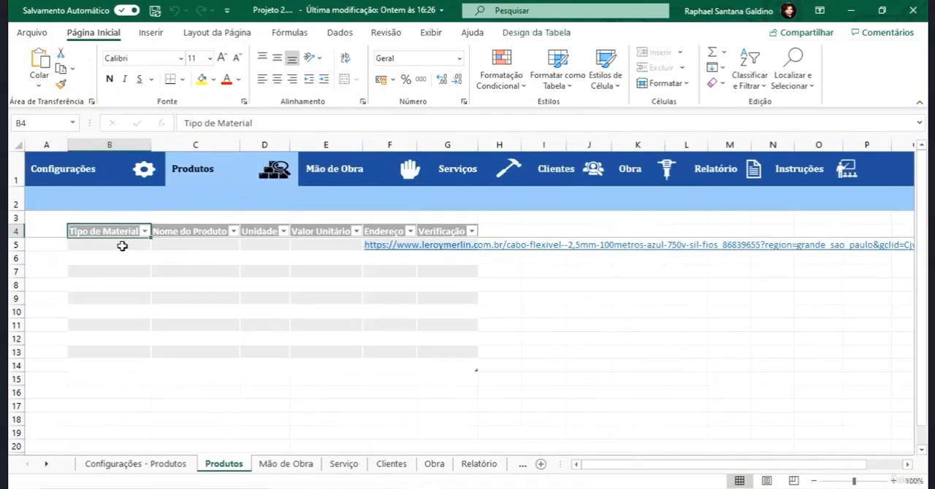
drag(123, 244, 115, 327)
drag(266, 244, 271, 326)
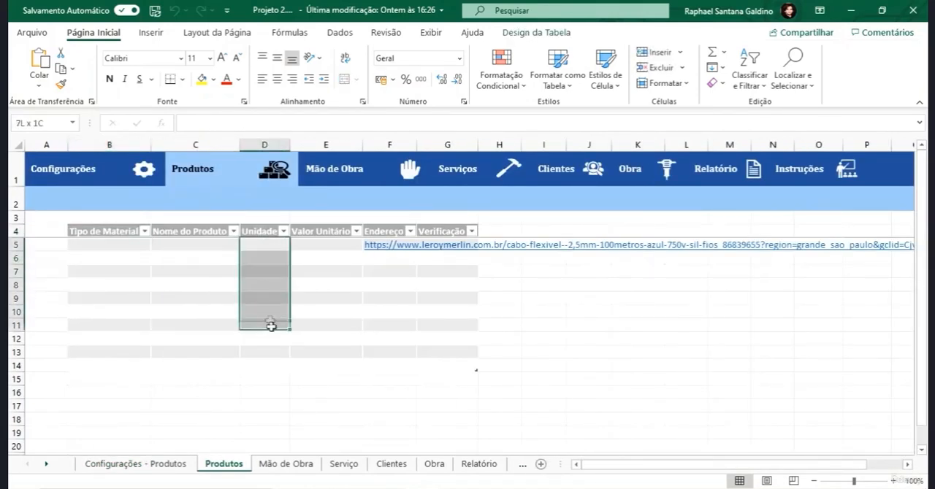
click(89, 177)
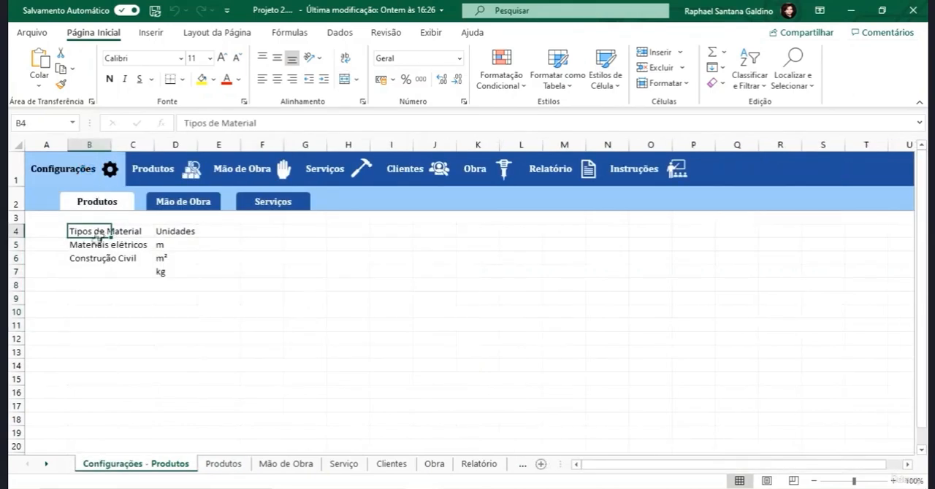
drag(160, 246, 162, 296)
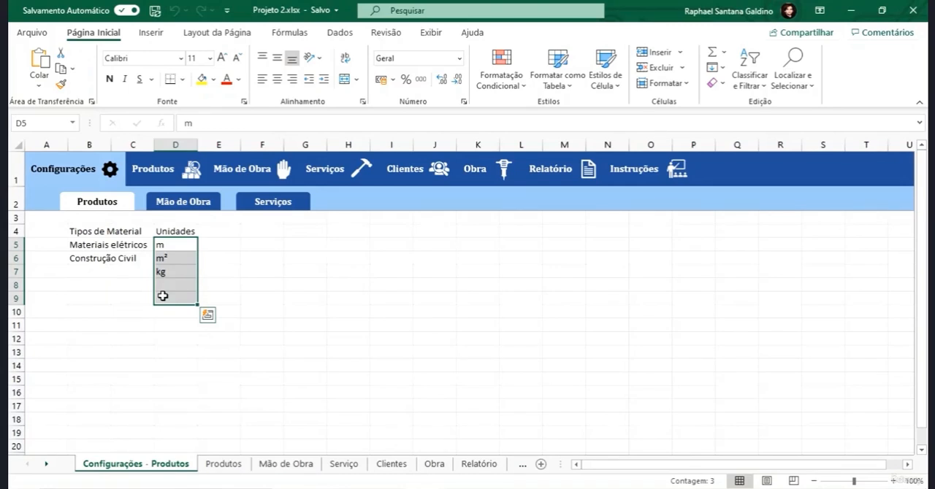
click(108, 235)
click(106, 257)
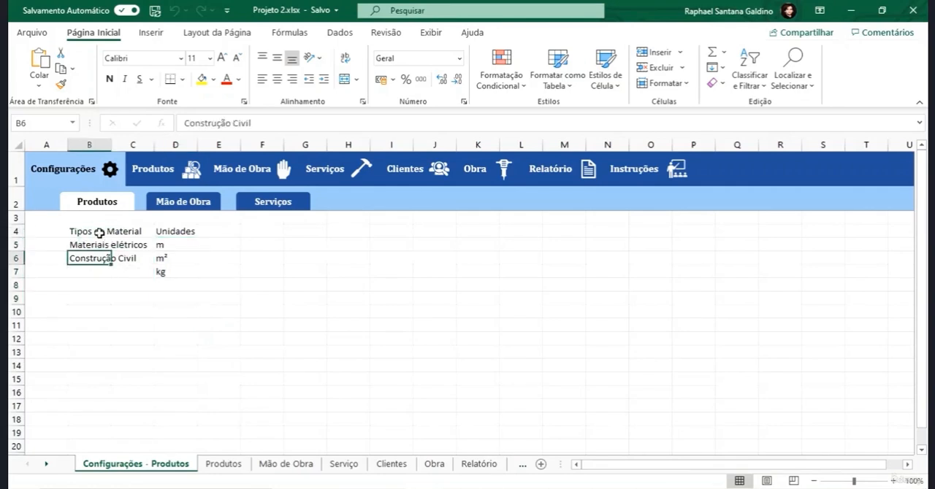
- Format the headers "Tipos de Material" in B4 and "Unidades" in D4 in bold Century Gothic
click(98, 233)
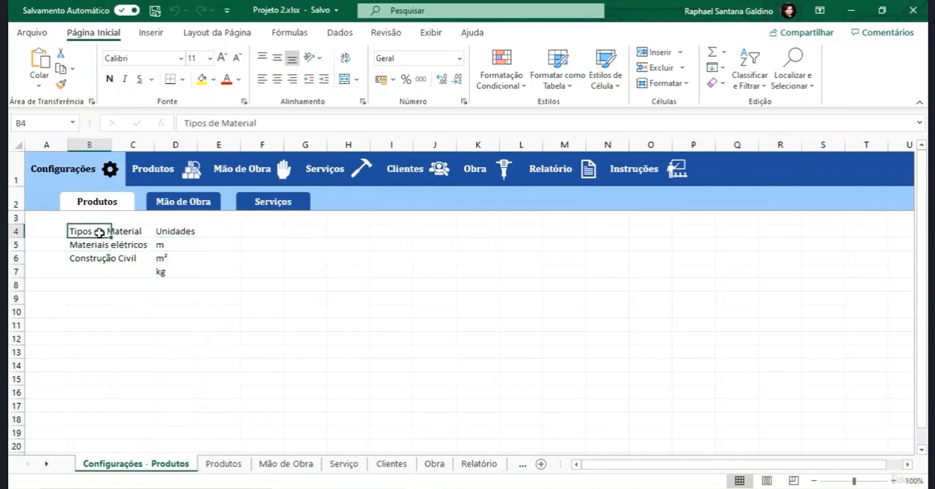
ctrl+click(165, 232)
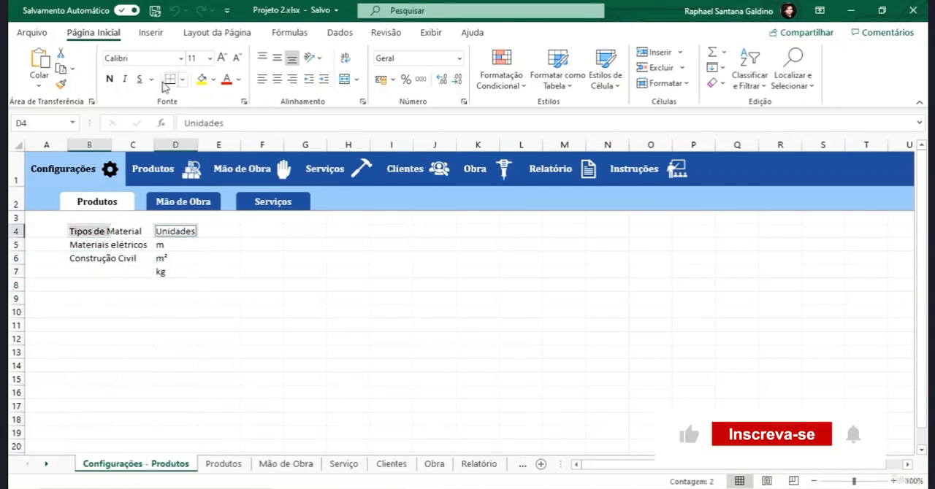
click(157, 56)
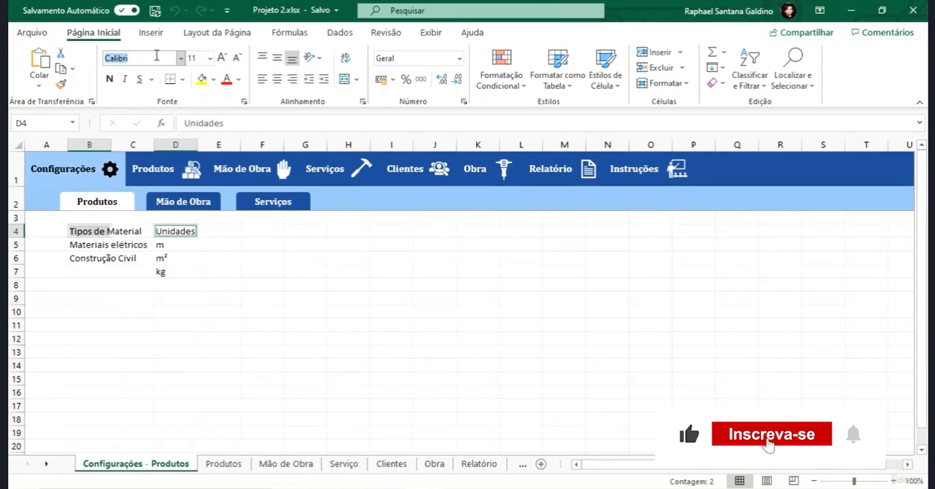
text(Century Gothic)
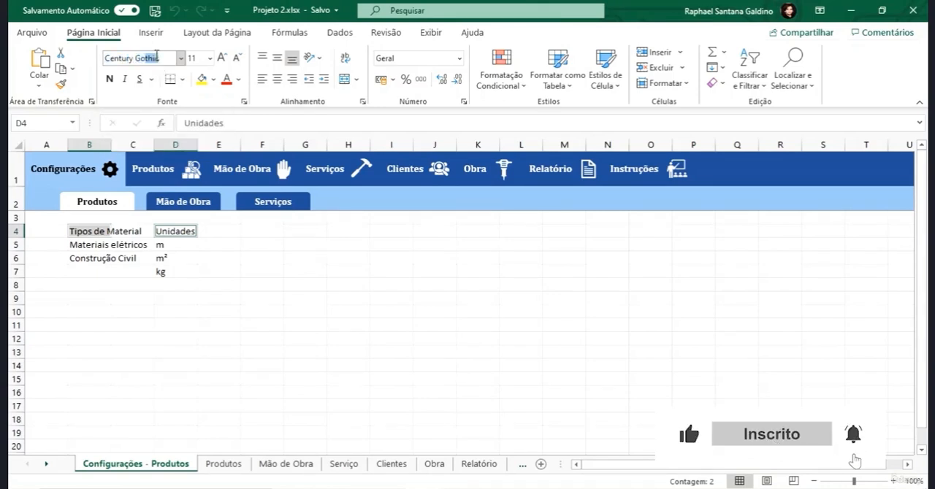
key(Tab)
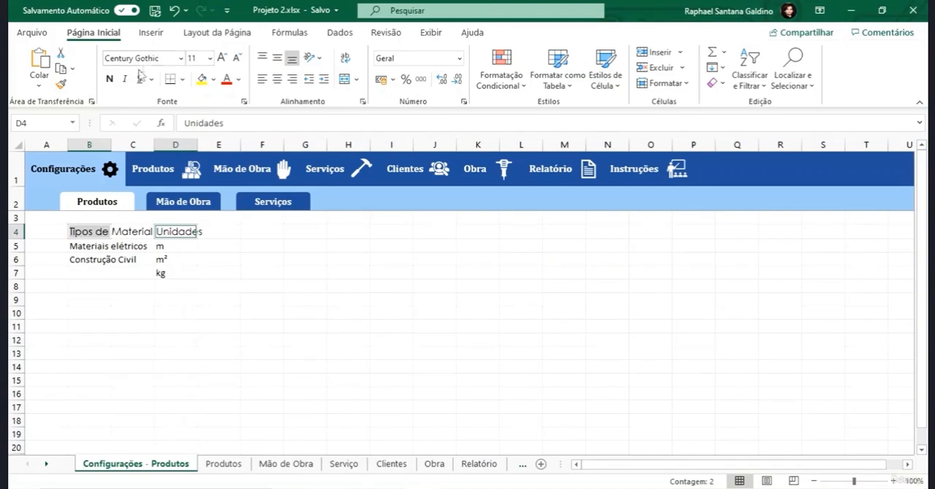
click(109, 79)
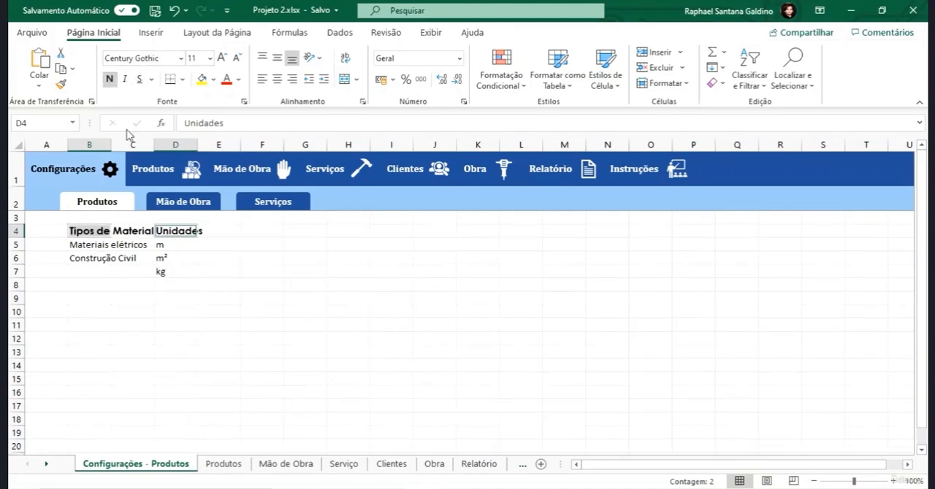
- Give the header cells B4 and D4 a black fill and white font color
click(213, 79)
click(212, 114)
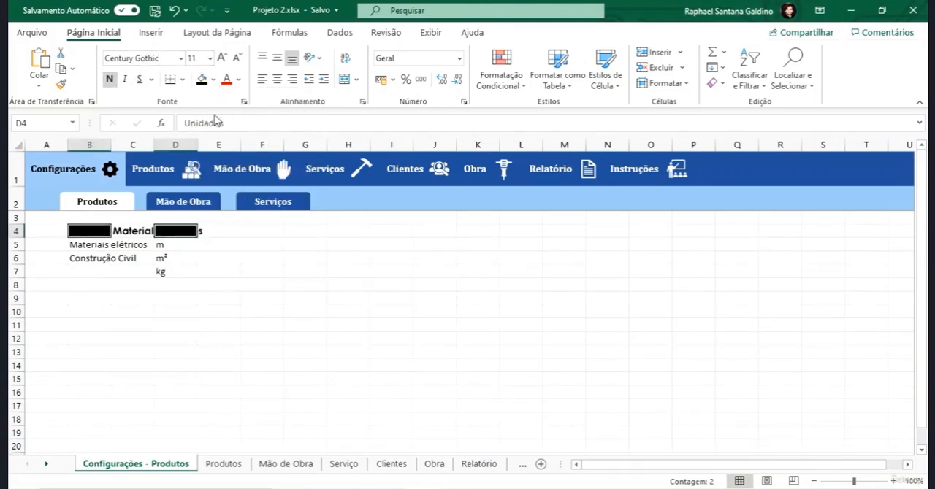
click(238, 79)
click(235, 134)
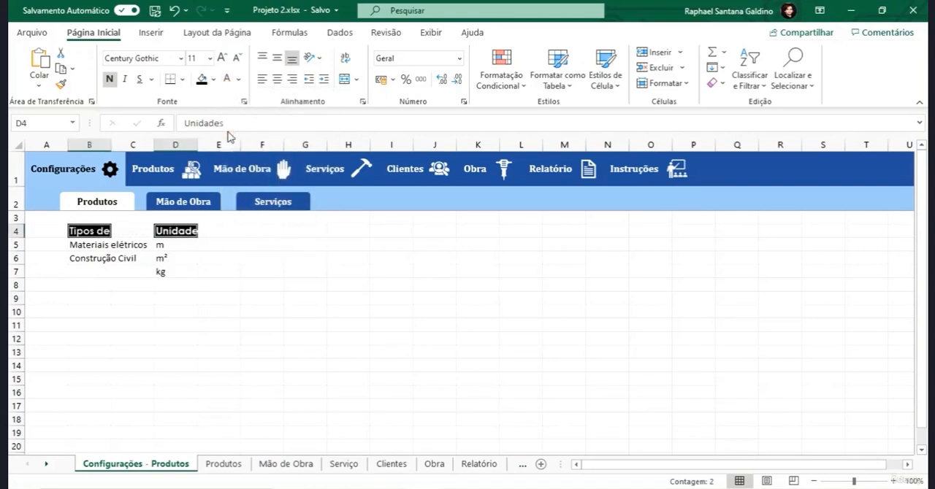
click(132, 311)
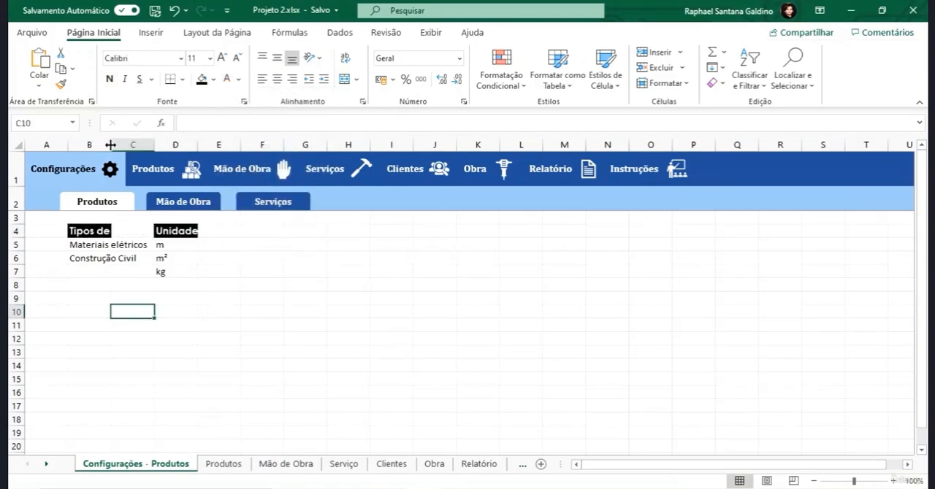
- Autofit columns B and D to their contents, narrow column C slightly, and make header row 4 taller
double_click(110, 144)
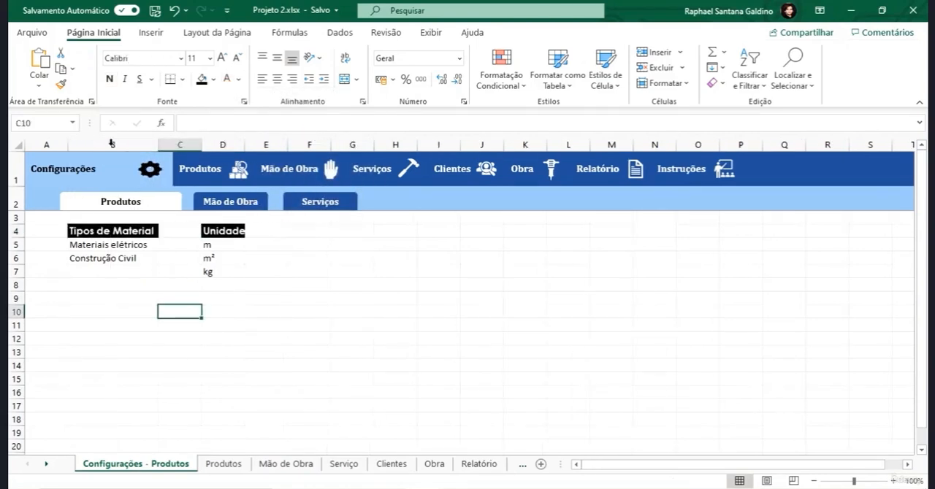
double_click(244, 145)
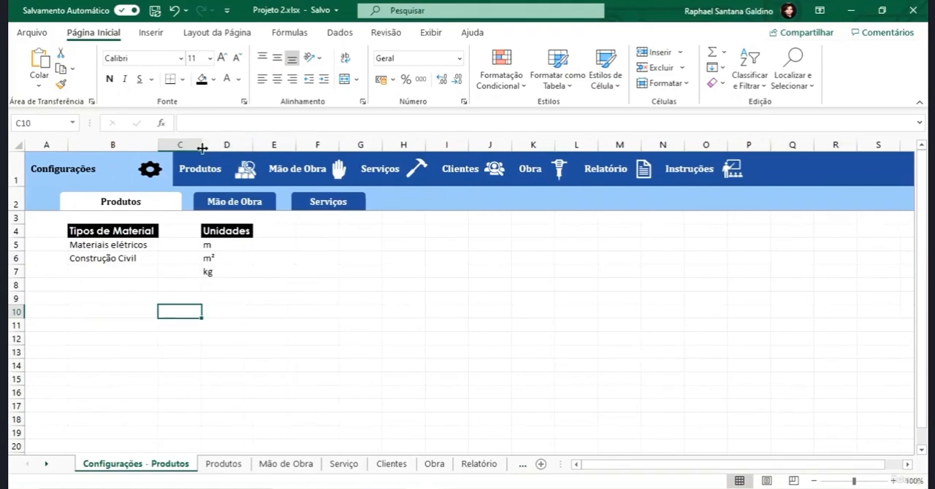
drag(203, 148, 190, 149)
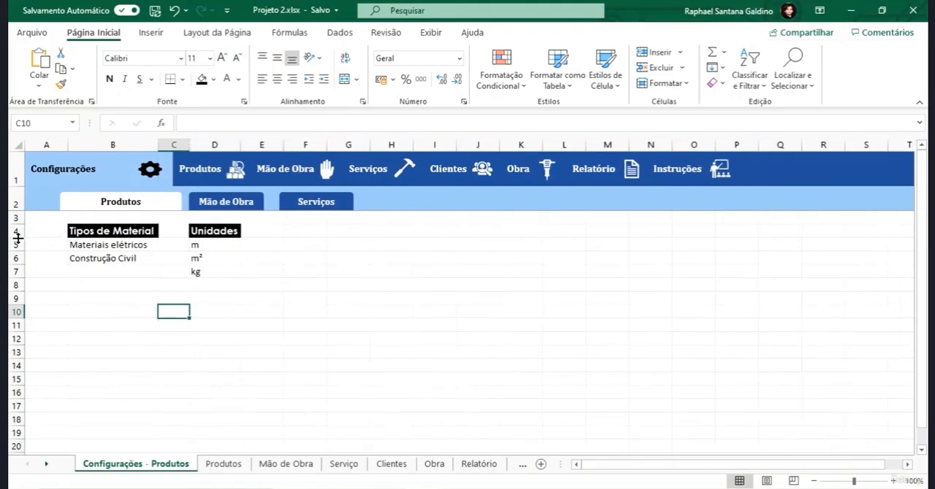
drag(18, 238, 18, 243)
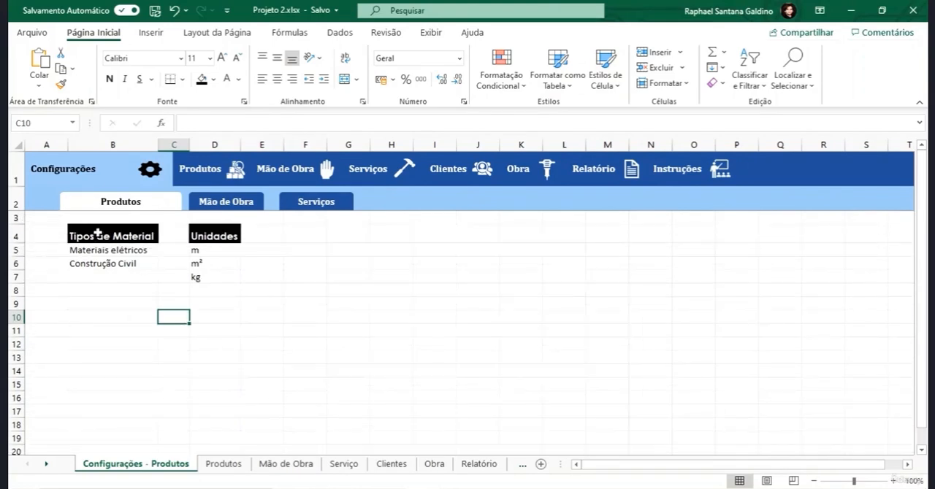
- Center the contents of B4:B19 and D4:D19 both vertically and horizontally
drag(98, 233, 103, 437)
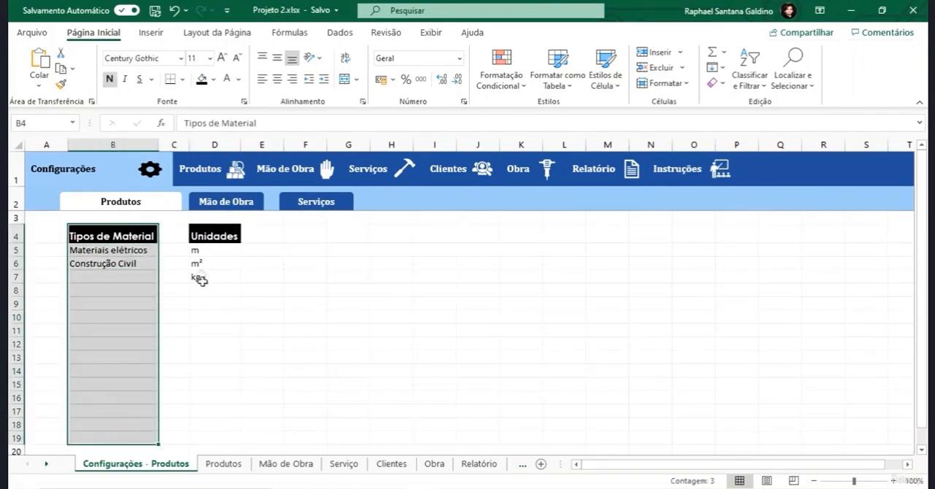
drag(207, 235, 201, 443)
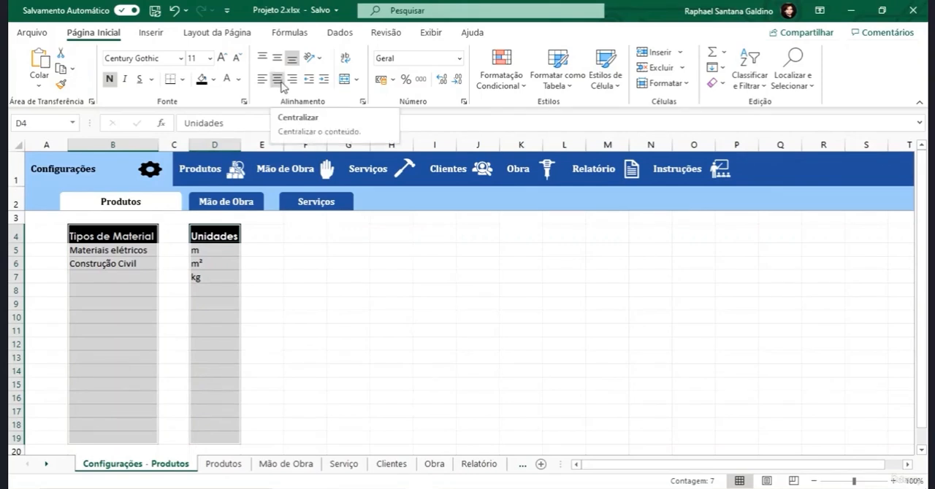
click(277, 57)
click(277, 79)
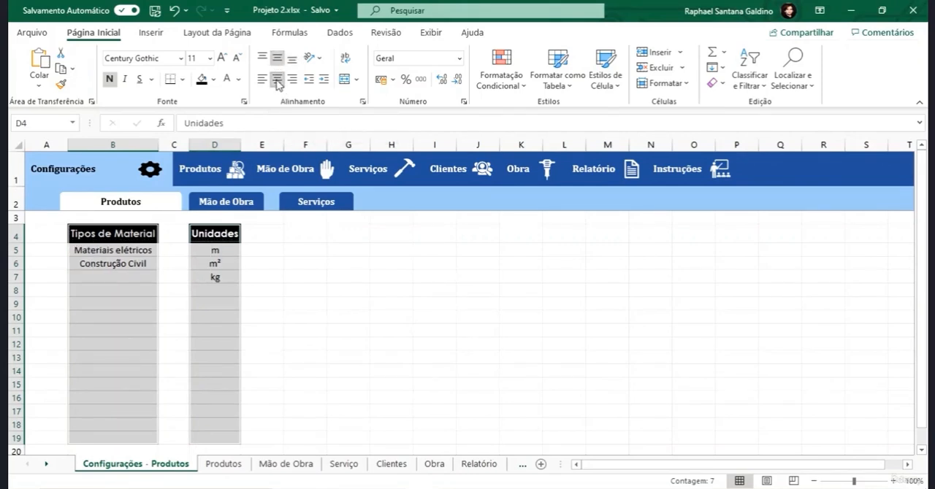
click(279, 235)
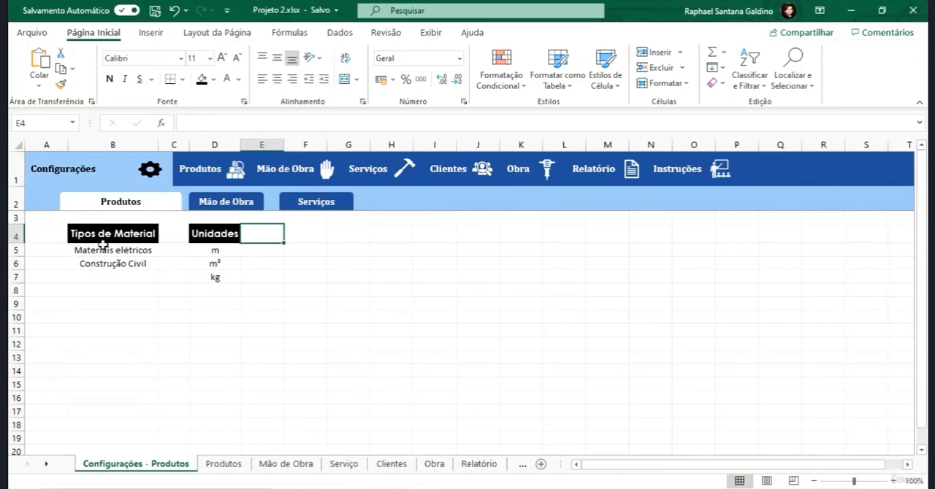
- Unfreeze the existing panes on the Configurações - Produtos sheet
scroll(157, 228, down, 10)
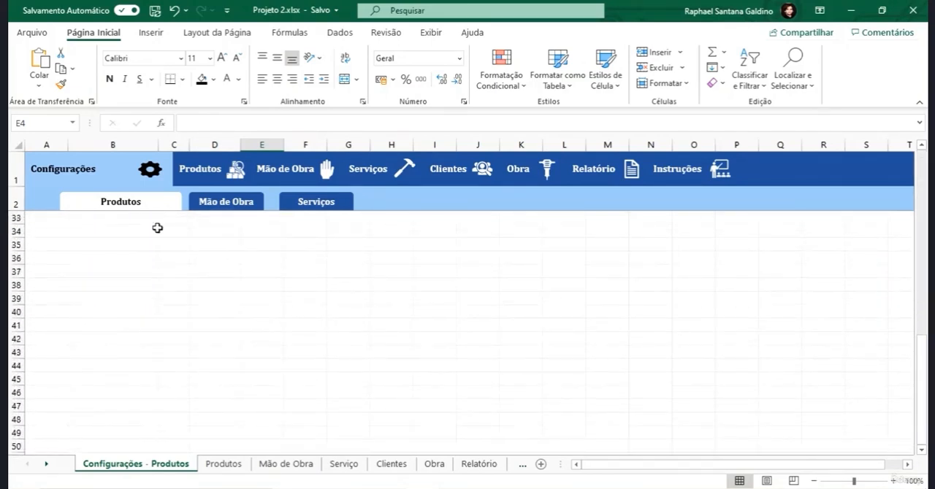
scroll(157, 228, up, 10)
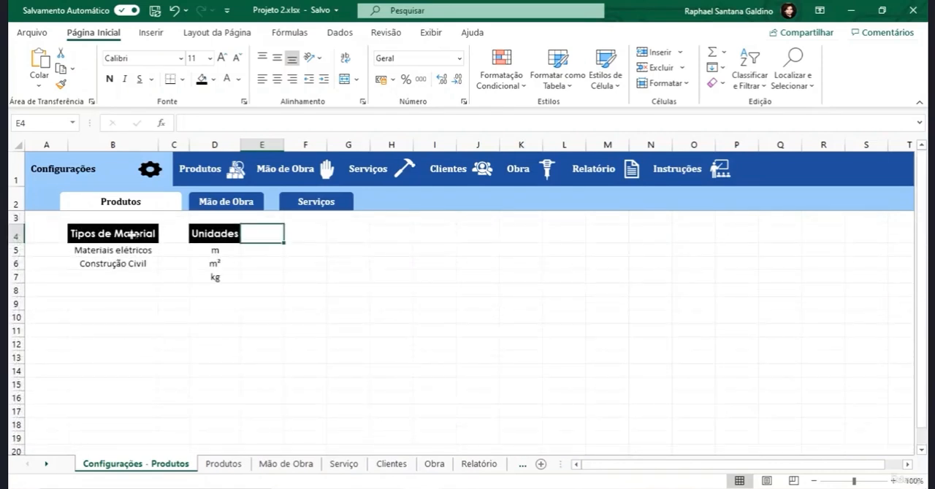
click(132, 234)
click(211, 233)
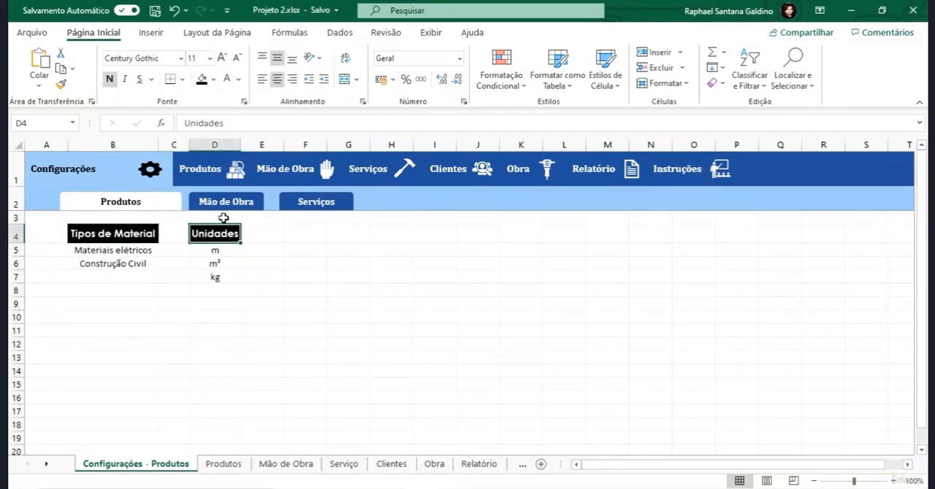
click(431, 33)
click(668, 85)
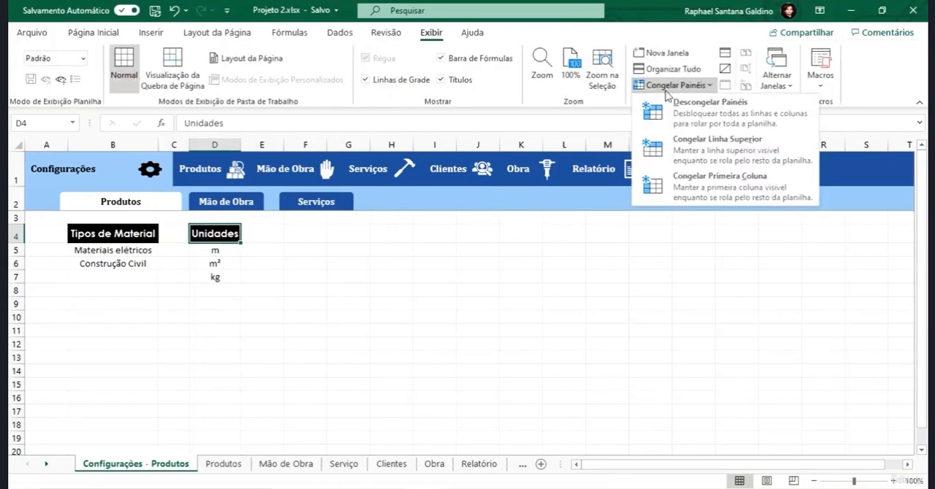
click(670, 108)
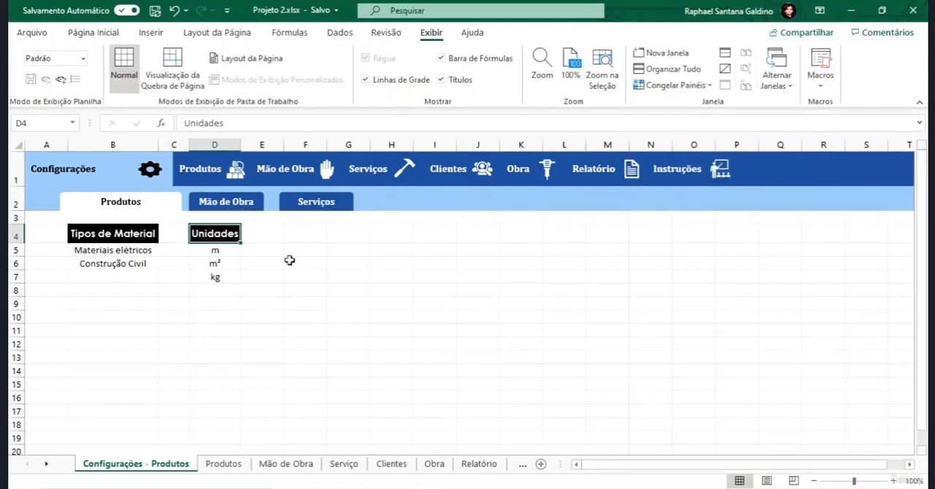
- Freeze the panes at A5 so rows 1 to 4, including the list headers, stay fixed when scrolling
click(40, 251)
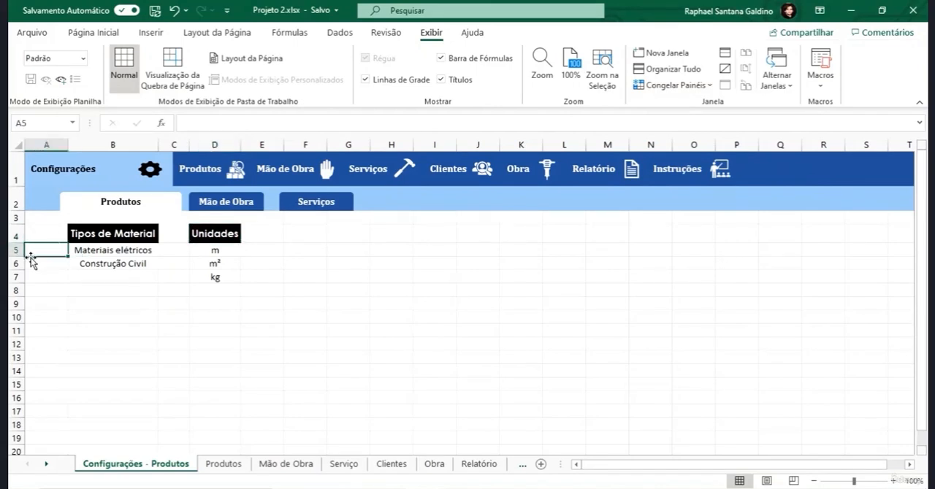
click(669, 85)
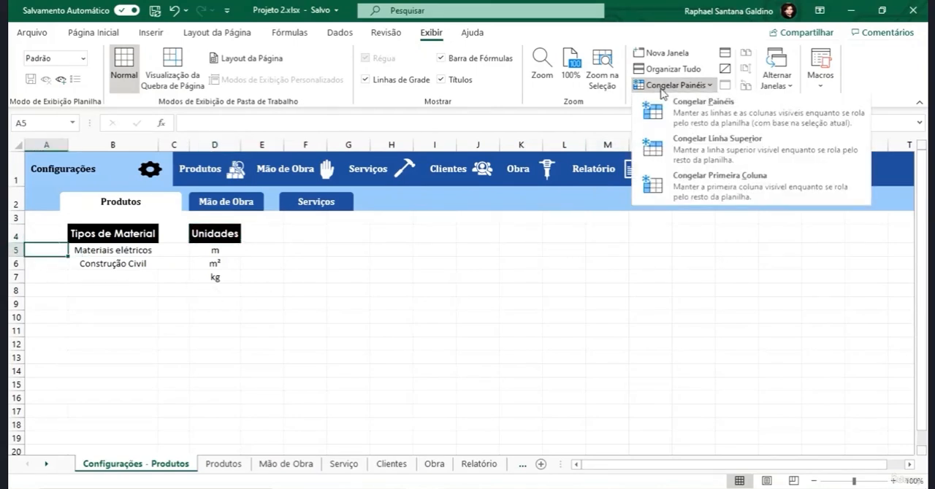
click(668, 108)
scroll(135, 282, down, 5)
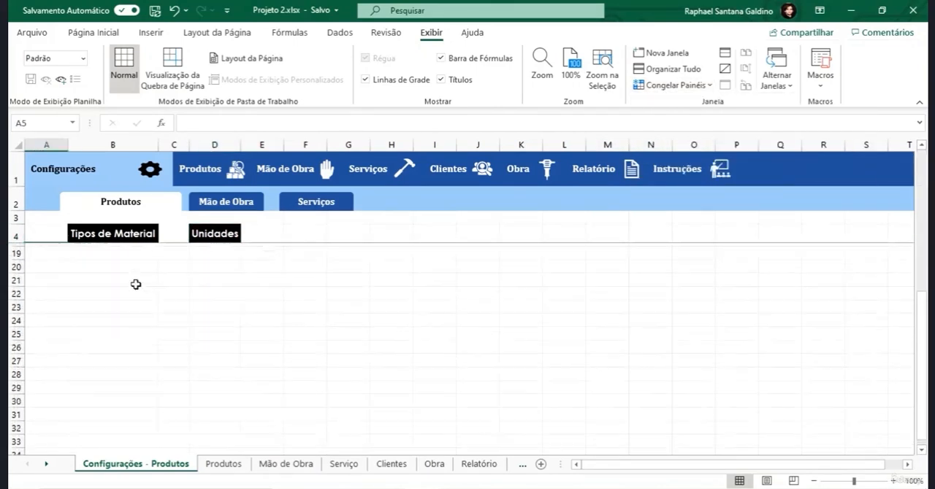
scroll(135, 282, up, 5)
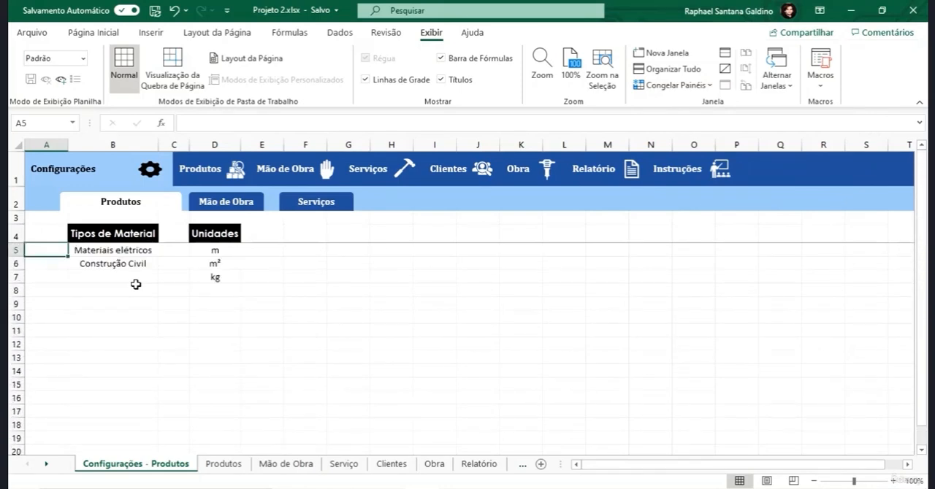
- Extend the Unidades list by entering m³, Kg, Km, L and Un. in D7:D11, overwriting the entry in D7
click(219, 277)
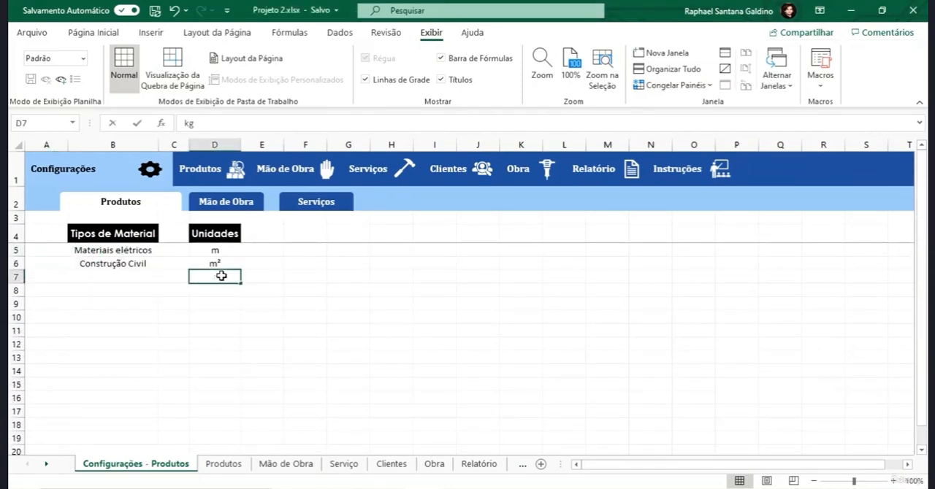
text(m³)
key(Return)
text(Kg)
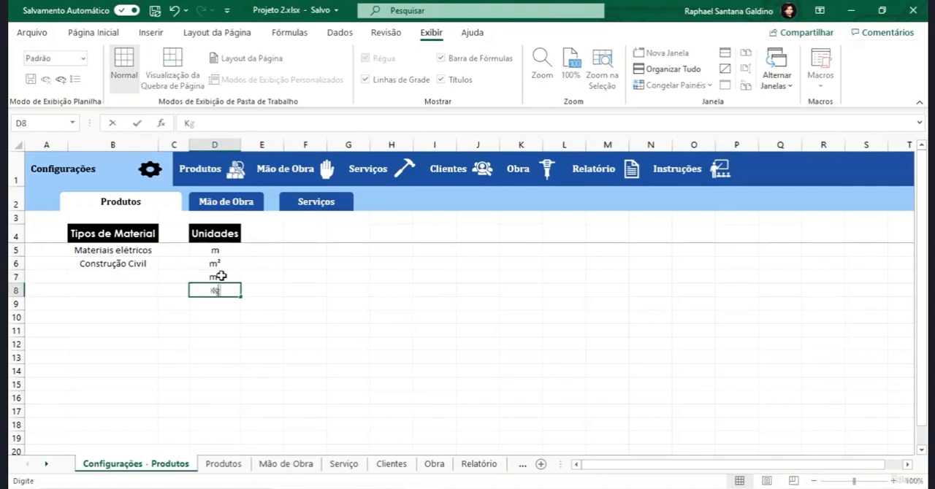
key(Return)
text(Km)
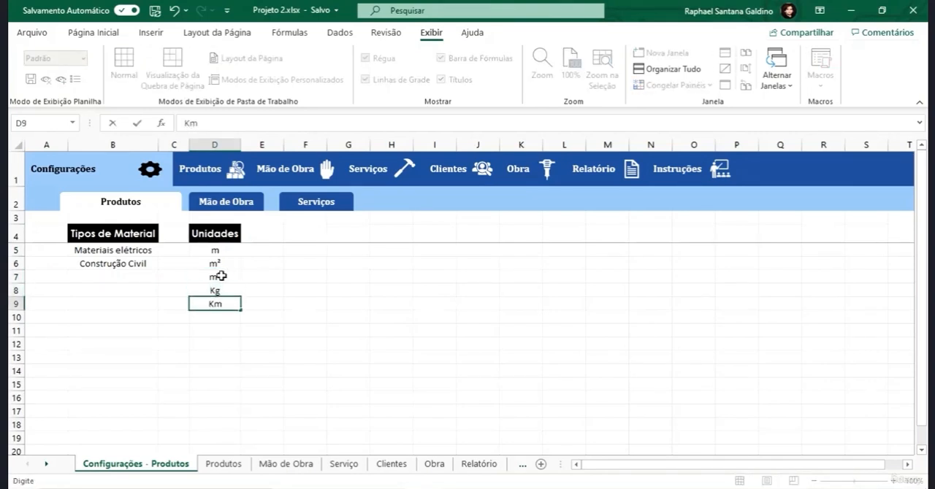
key(Return)
text(L)
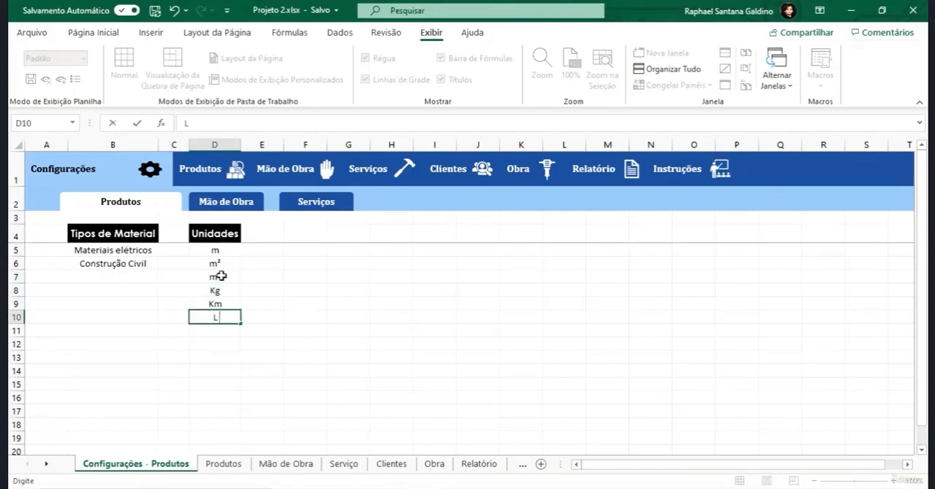
key(Return)
text(Un)
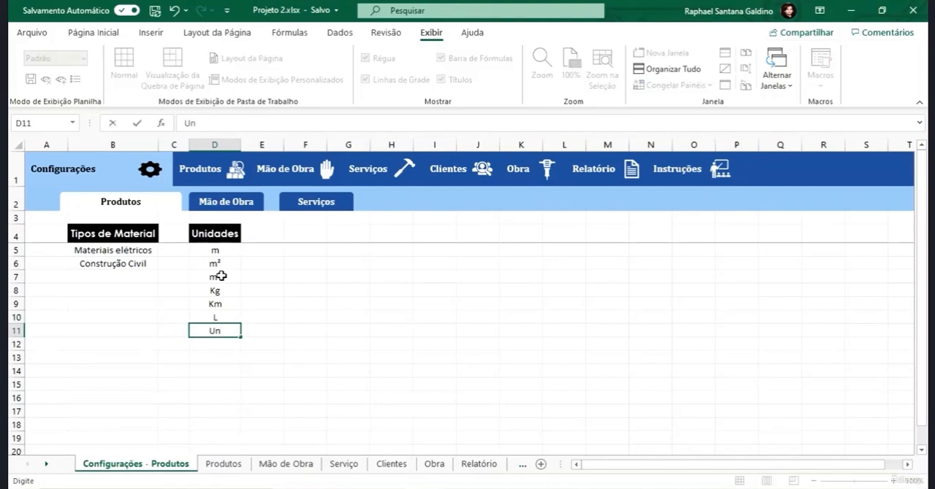
text(.)
key(Return)
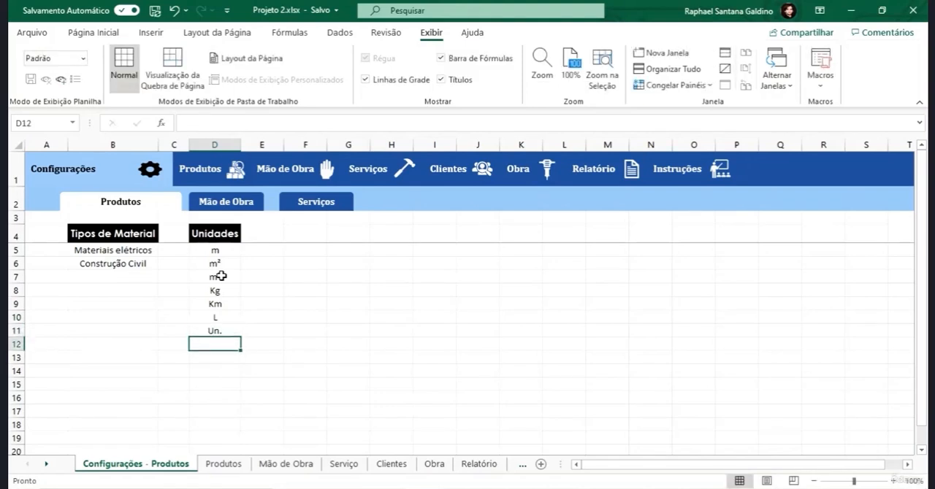
- Set the font of the list ranges B5:B19 and D5:D19 to Candara Light
drag(131, 253, 135, 436)
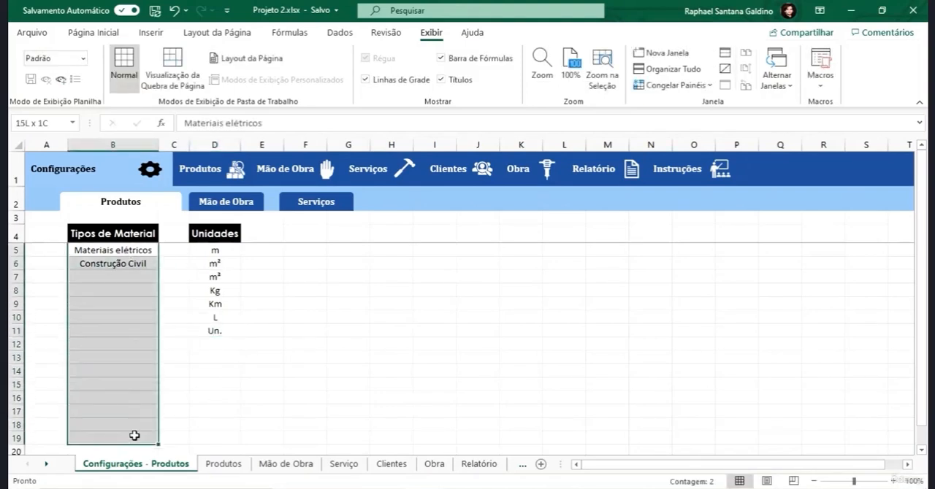
drag(215, 251, 212, 441)
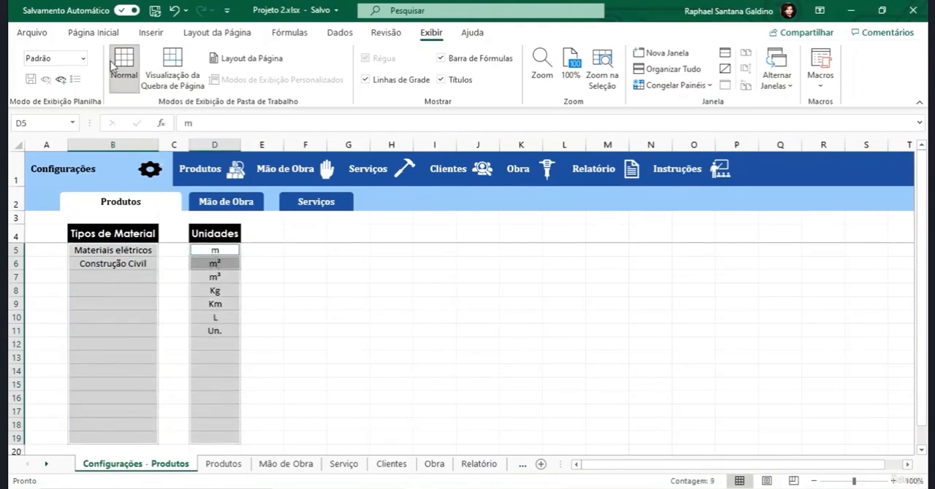
click(109, 34)
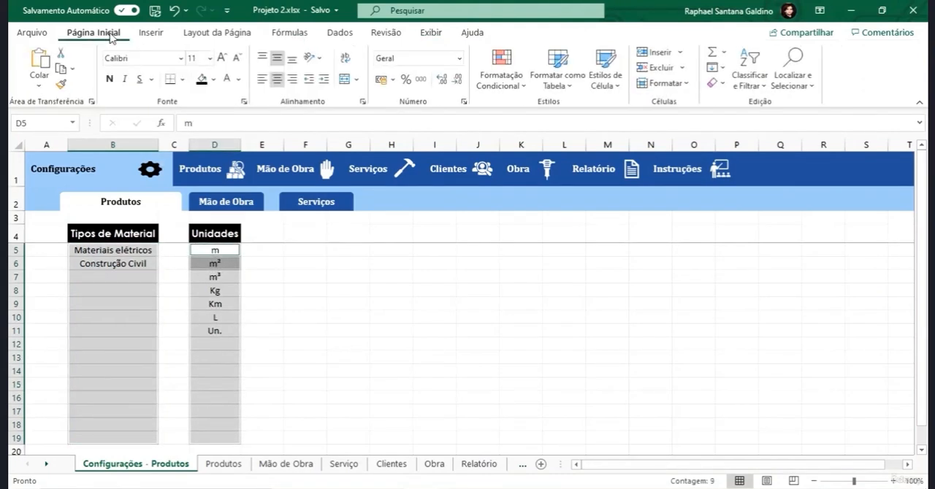
click(136, 58)
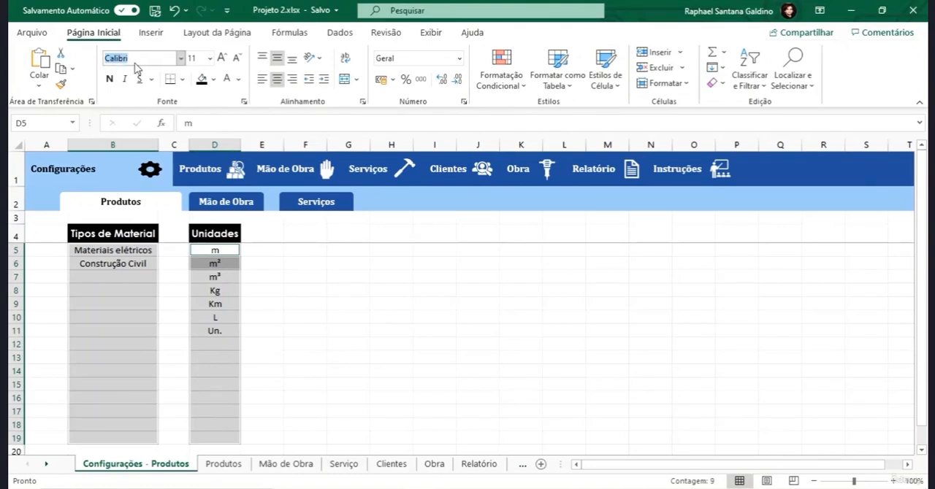
text(Candara Light)
key(Tab)
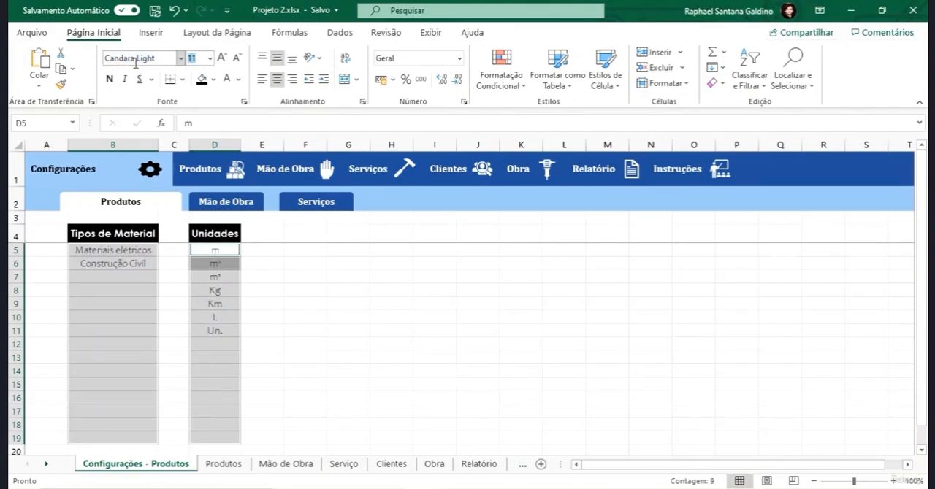
- Apply thin grey outline and inside borders to the list ranges B5:B19 and D5:D19
click(182, 79)
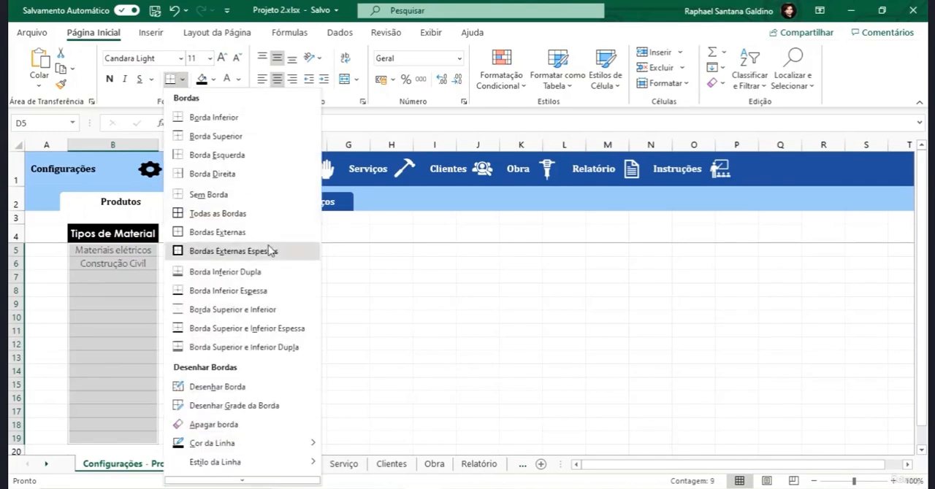
click(241, 479)
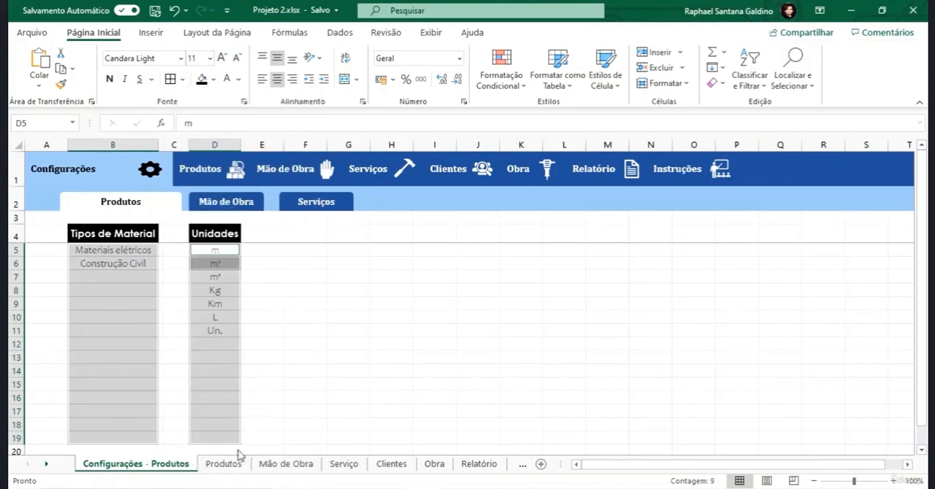
drag(439, 167, 424, 62)
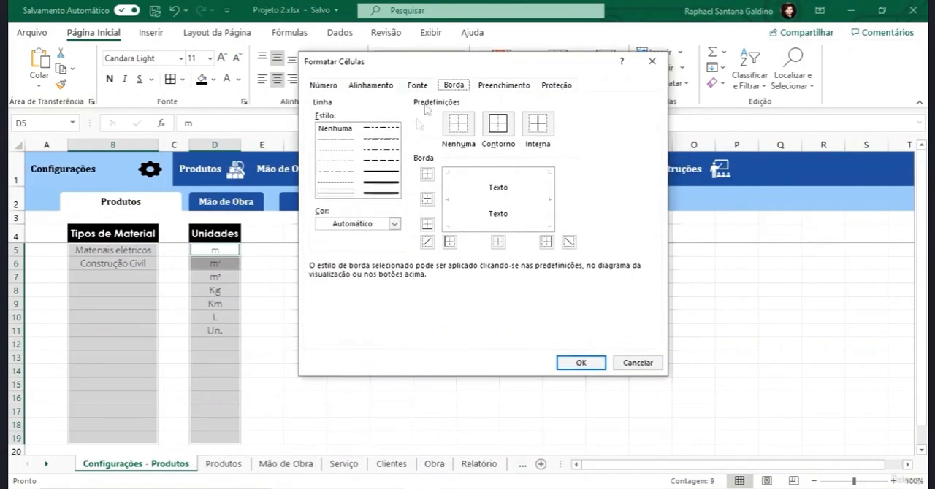
click(494, 130)
click(538, 124)
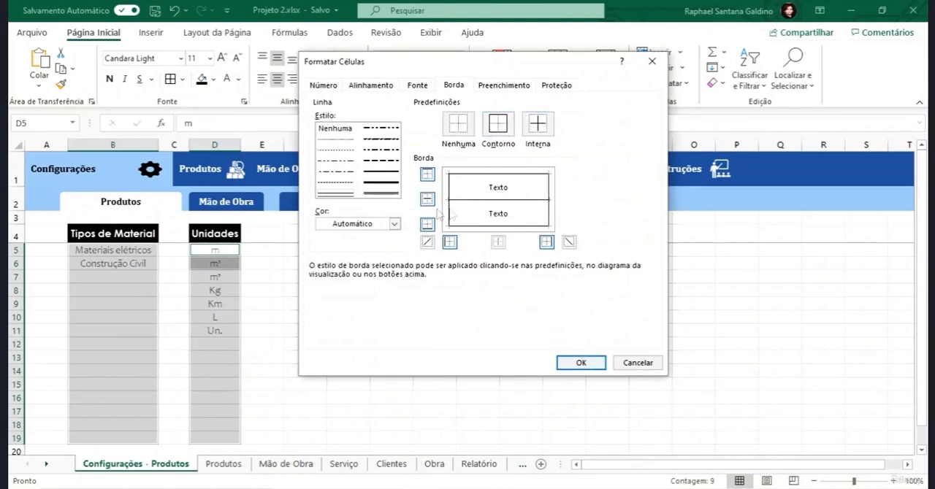
click(395, 225)
click(349, 280)
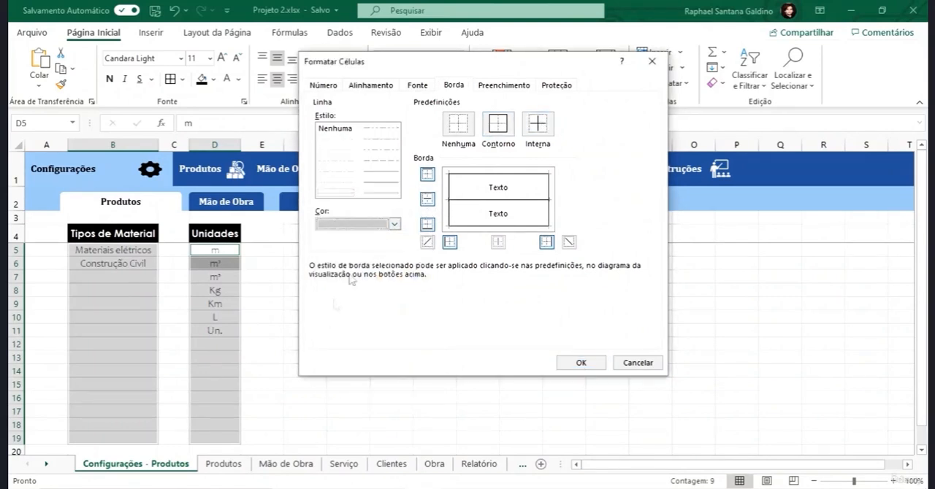
click(497, 125)
click(537, 124)
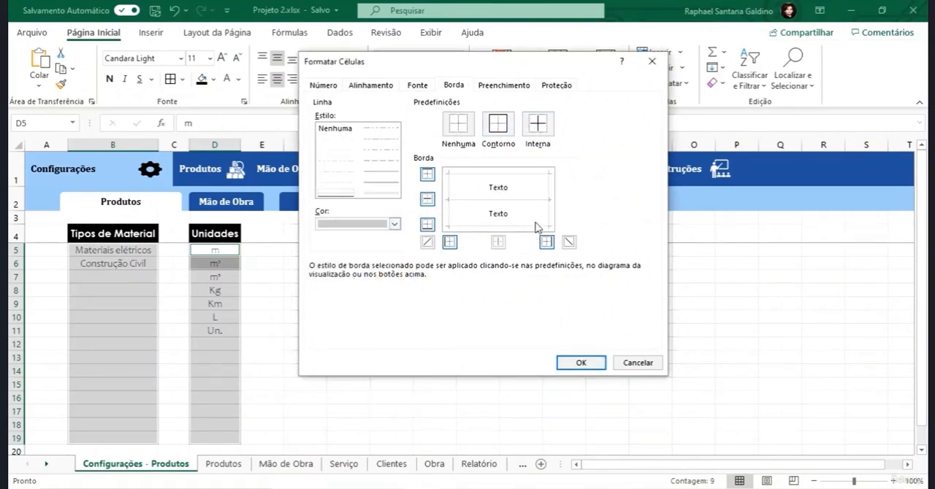
click(597, 362)
click(468, 347)
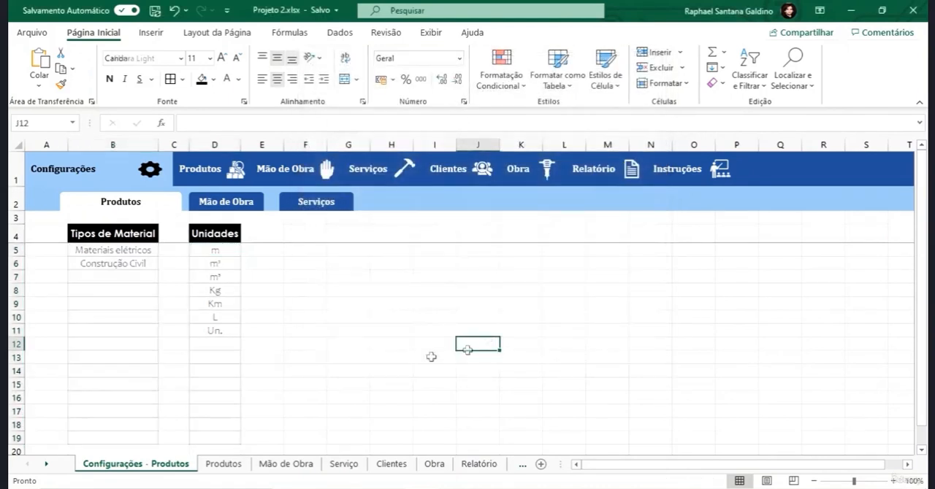
- Apply an outline border to the header cells Tipos de Material (B4) and Unidades (D4)
click(116, 233)
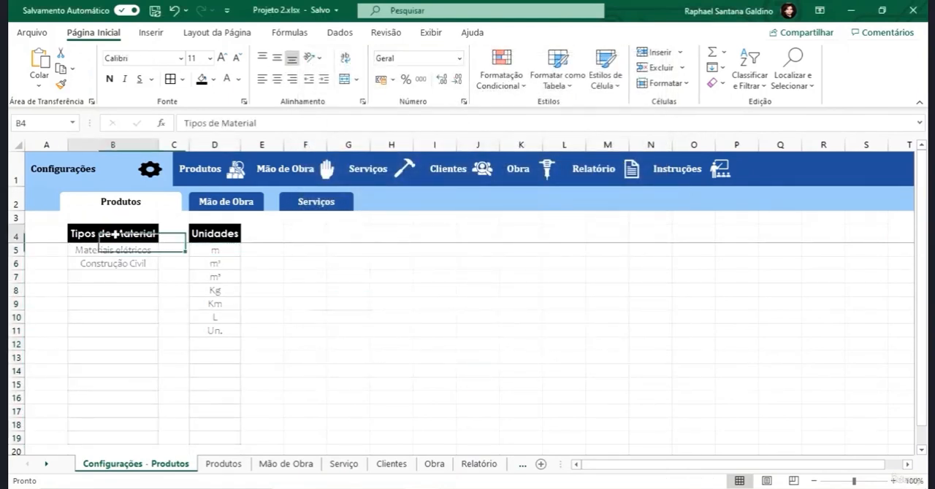
ctrl+click(212, 231)
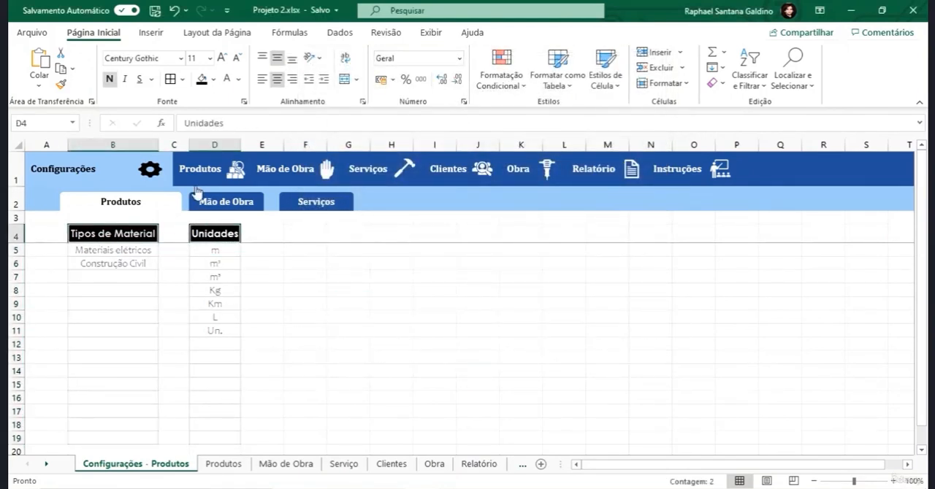
click(184, 81)
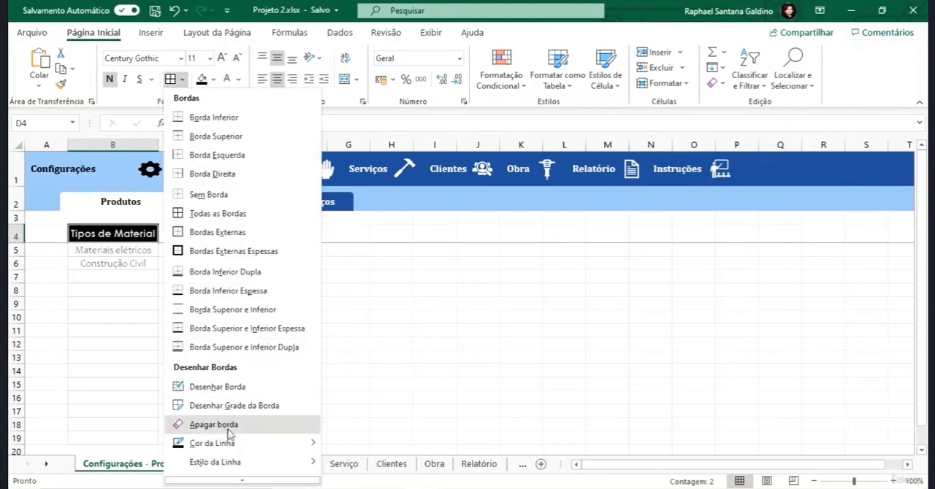
click(235, 486)
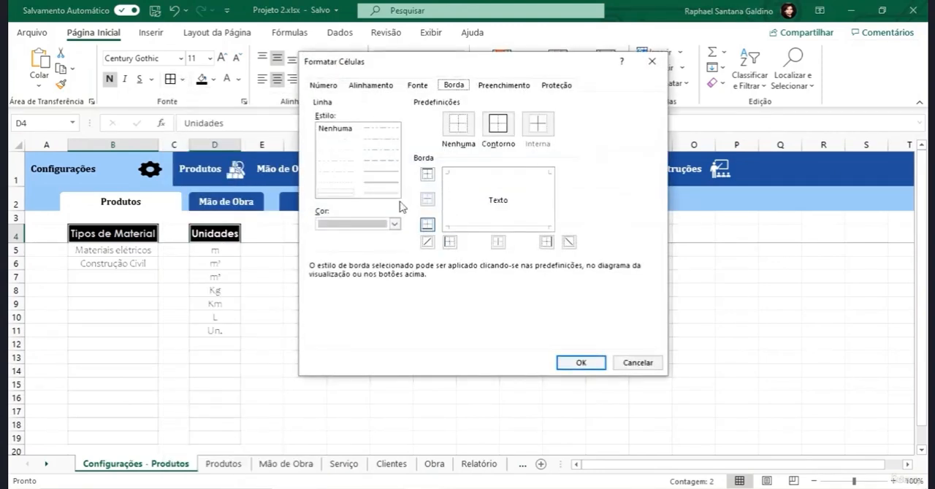
click(395, 225)
click(394, 224)
click(498, 125)
click(578, 363)
click(384, 331)
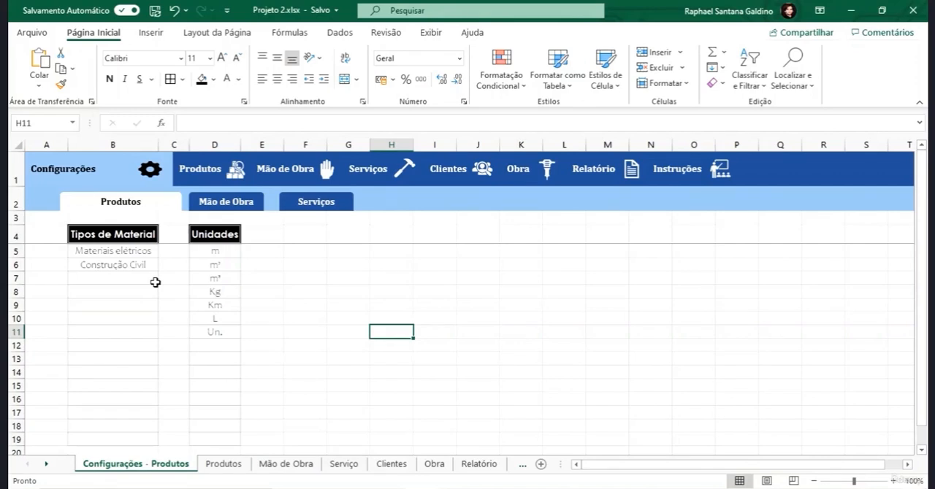
- On the Produtos sheet, add list validation to B5:B14 with the source ='Configurações - Produtos'!$B$5:$B$19
click(210, 169)
drag(125, 246, 123, 365)
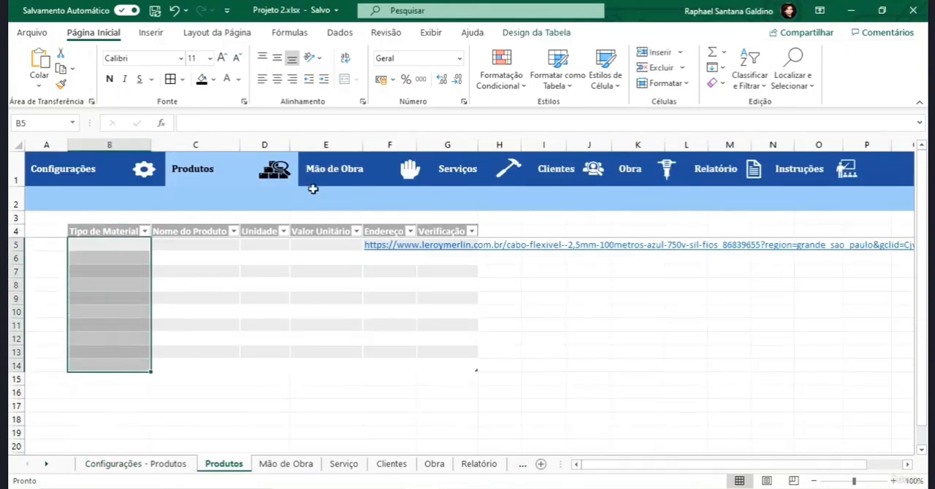
click(342, 33)
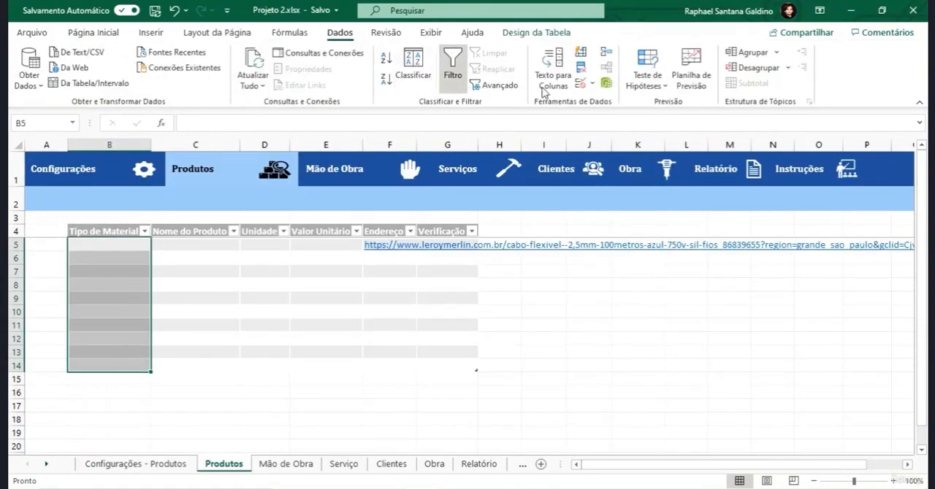
click(580, 85)
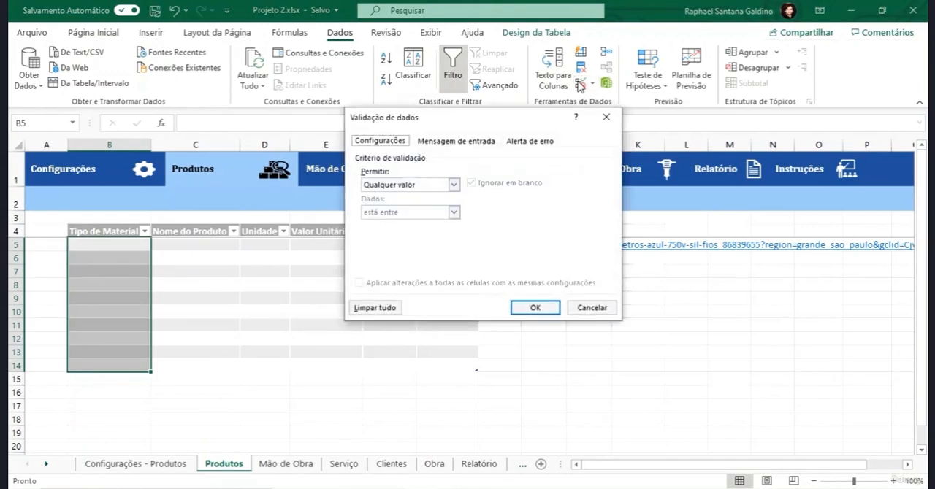
click(454, 186)
click(400, 223)
click(420, 240)
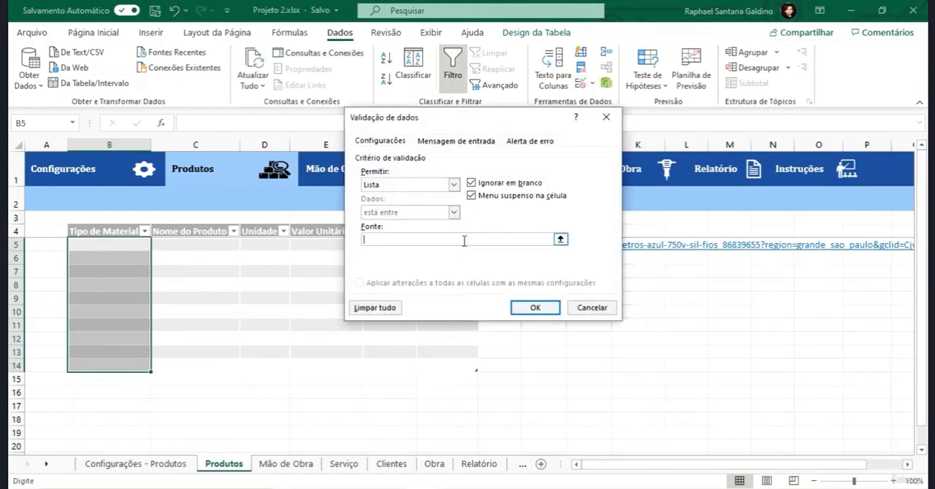
click(559, 239)
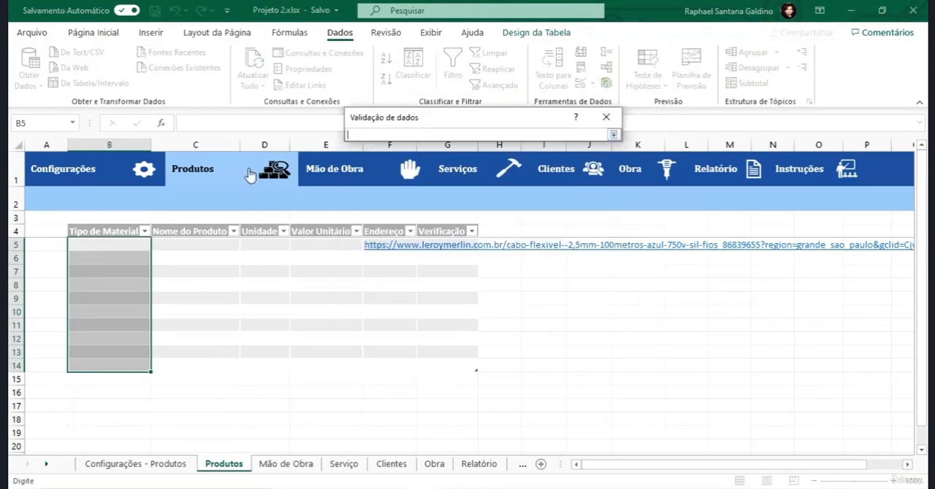
click(117, 470)
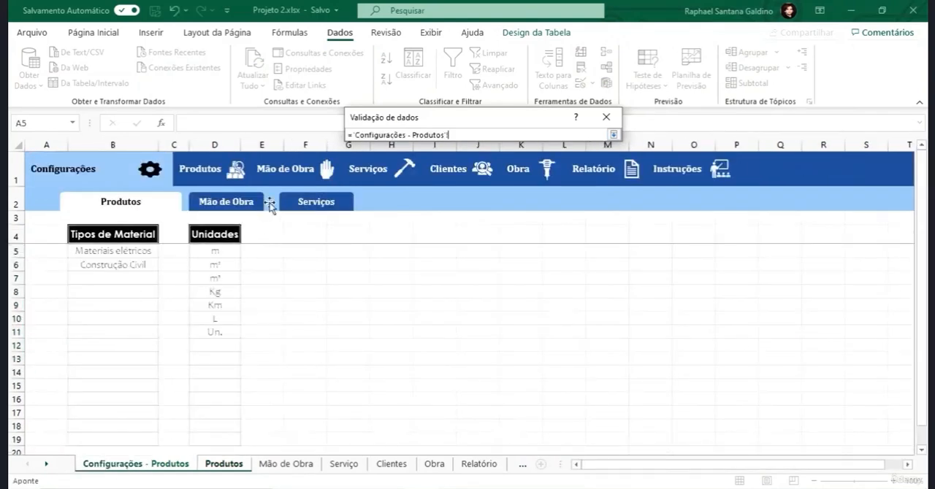
drag(122, 252, 123, 443)
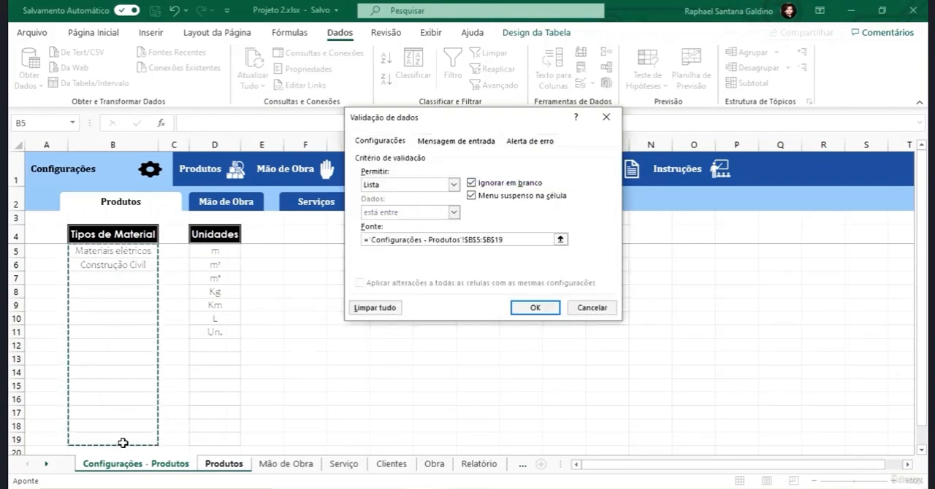
key(Return)
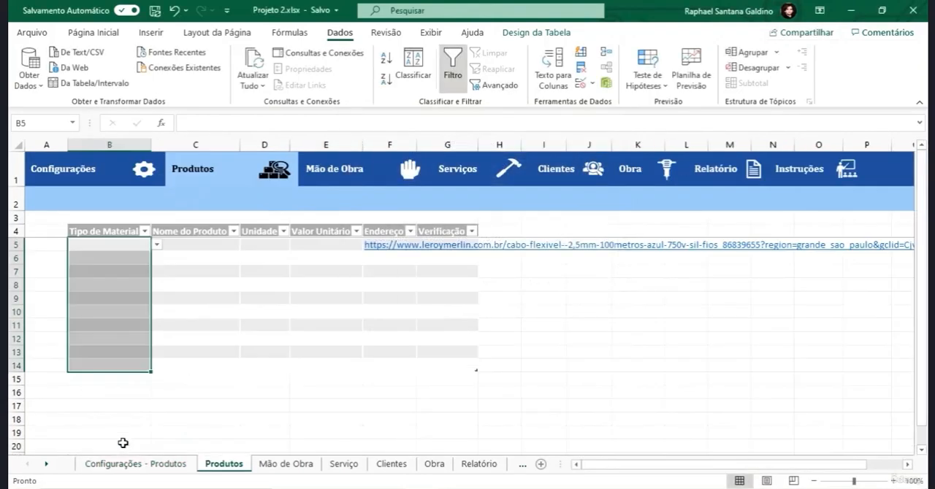
- Examine the options offered for B5 under Tipo de Material and compare them with the Tipos de Material source list
click(157, 243)
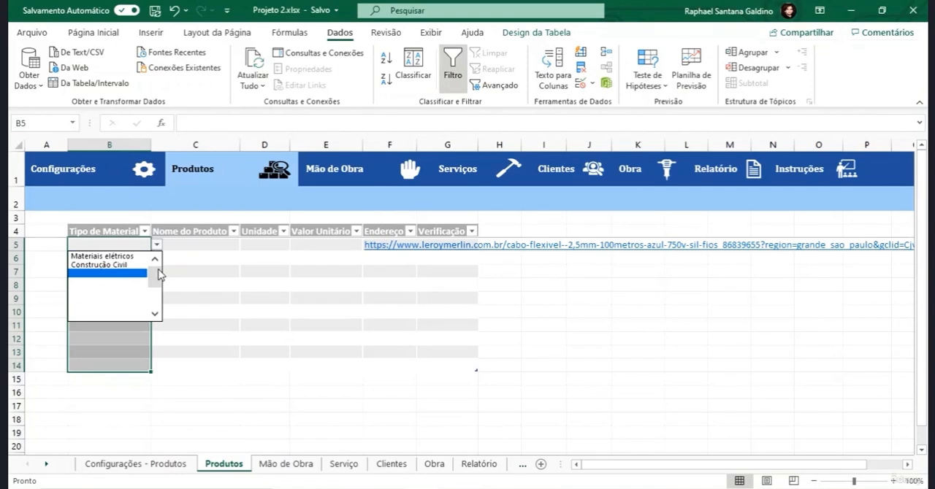
mouse_move(158, 274)
mouse_down()
mouse_move(151, 296)
mouse_move(156, 278)
mouse_move(158, 316)
mouse_move(157, 259)
mouse_up()
drag(154, 276, 154, 316)
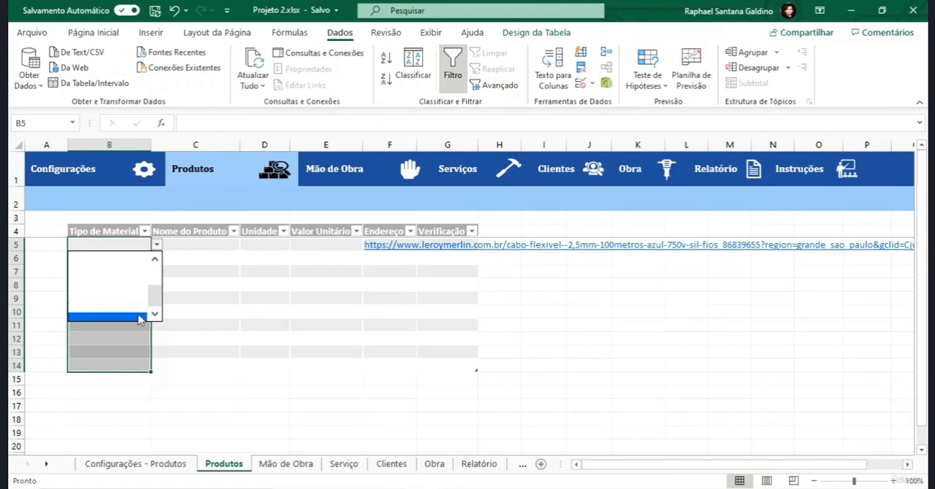
click(165, 467)
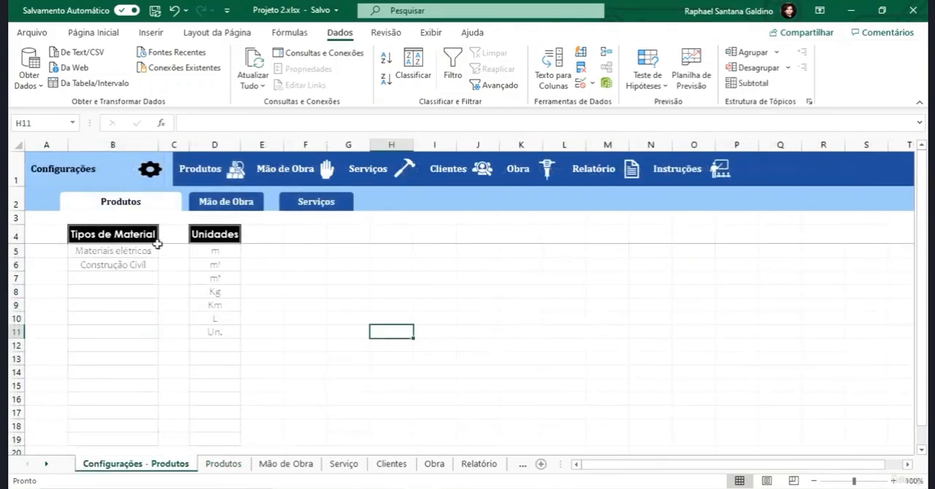
click(150, 251)
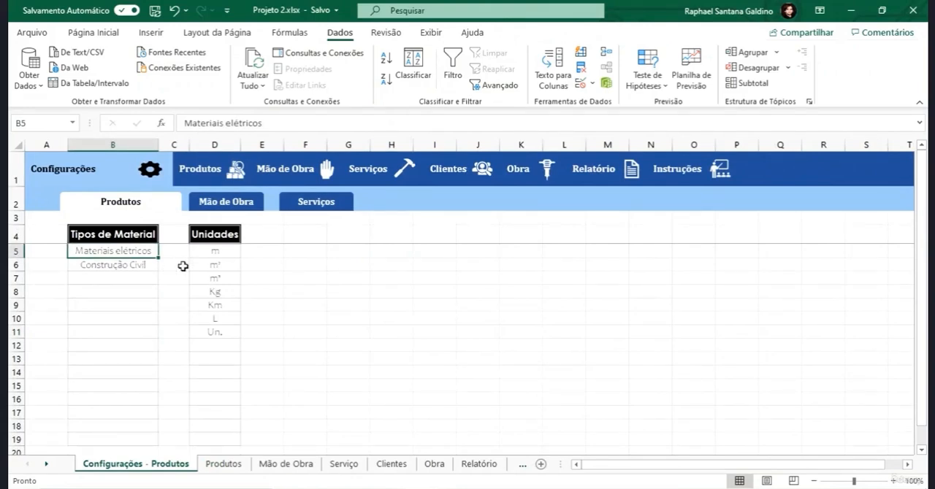
click(225, 464)
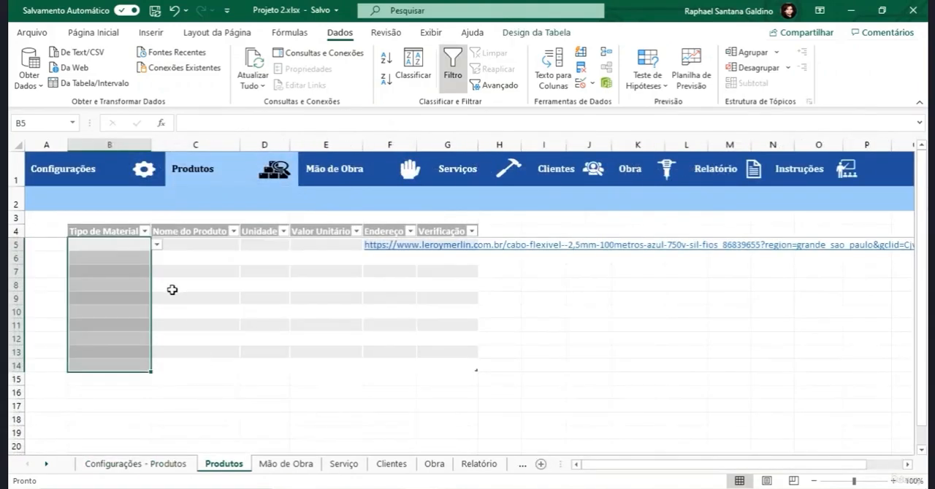
click(157, 244)
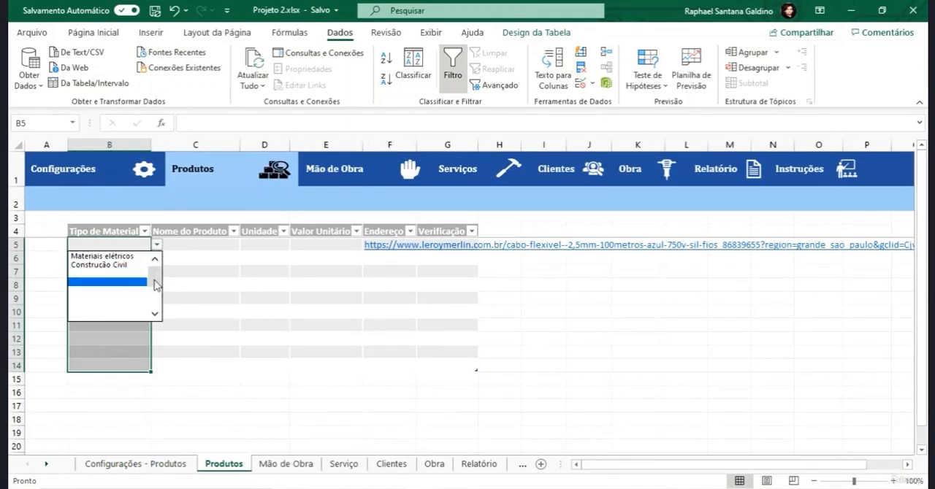
scroll(150, 292, down, 2)
drag(155, 307, 153, 273)
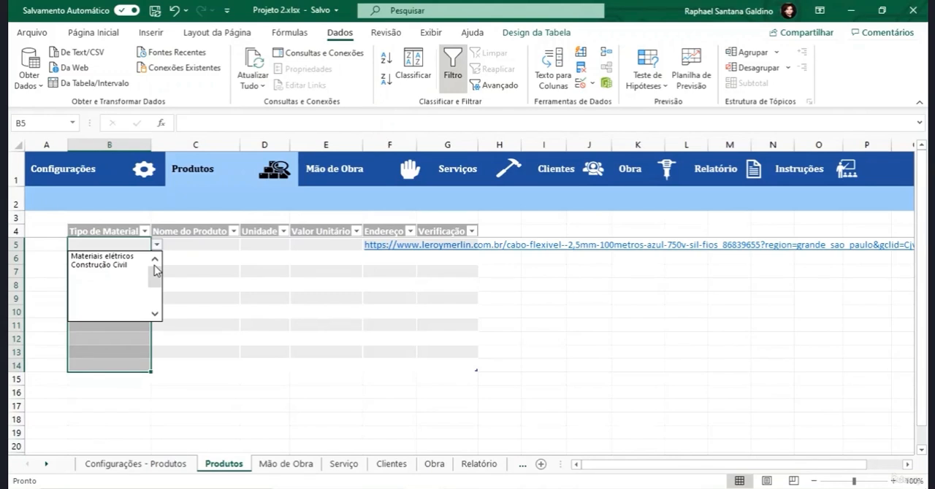
click(157, 245)
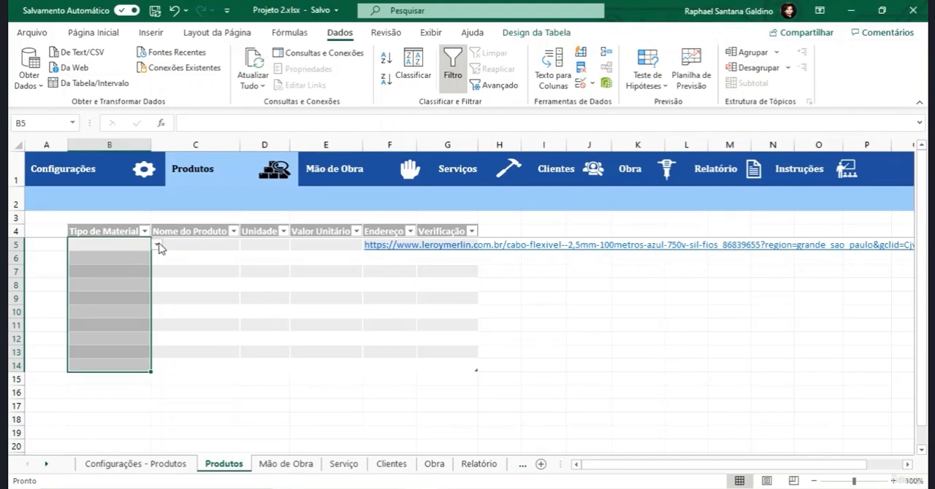
- Start a function in K12, search for "cont.", compare CONT.NÚM with CONT.VALORES and select CONT.VALORES
click(644, 337)
key(shift+F3)
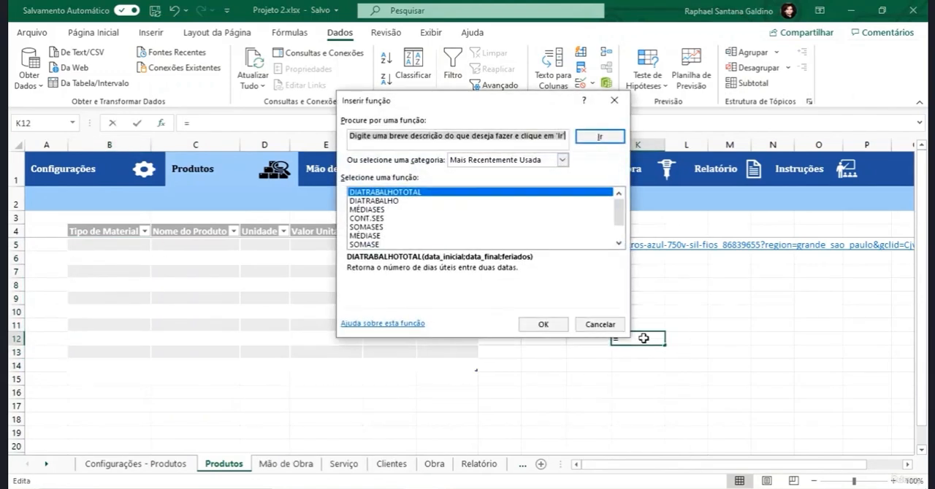
text(cont.)
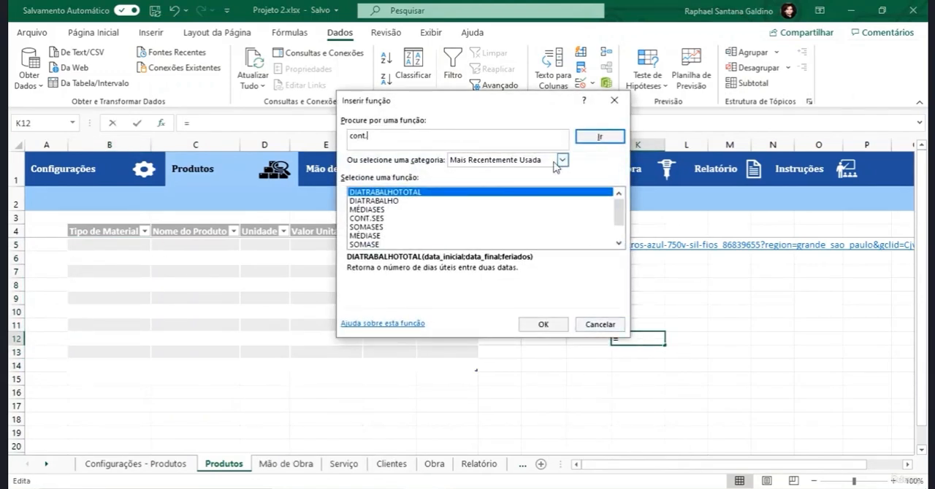
click(600, 137)
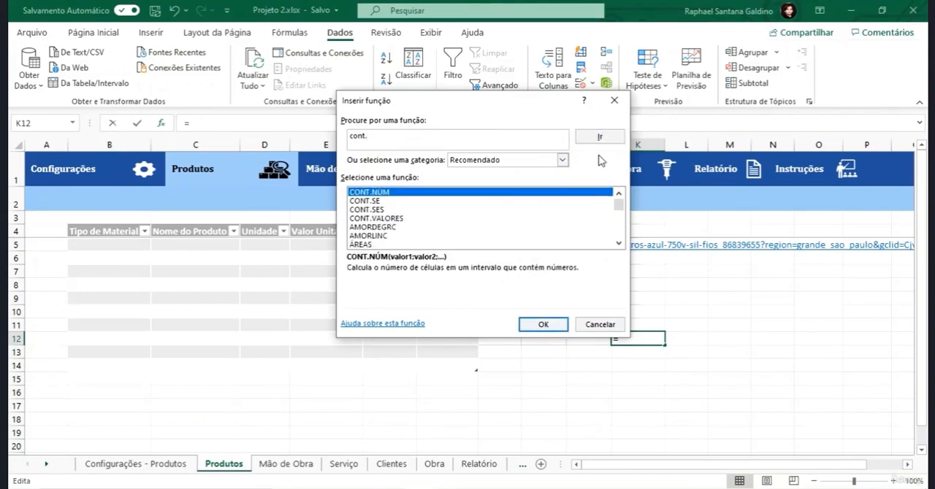
click(388, 219)
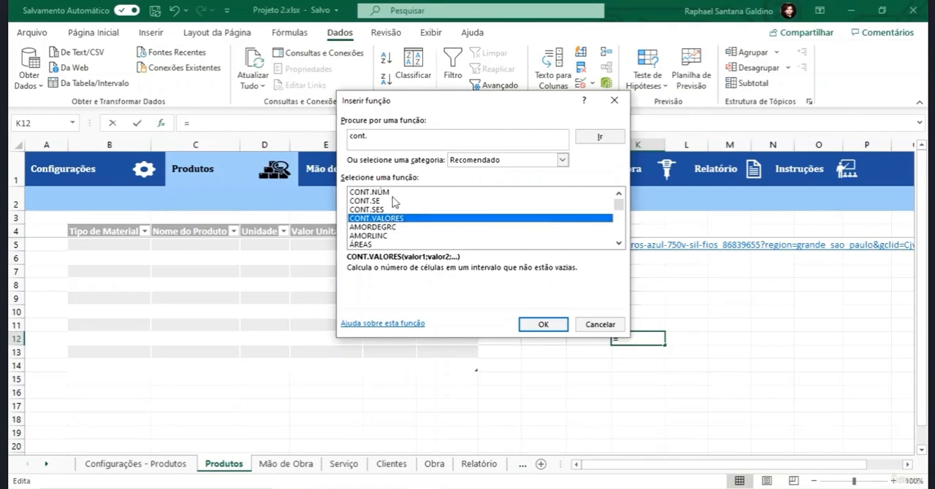
click(392, 193)
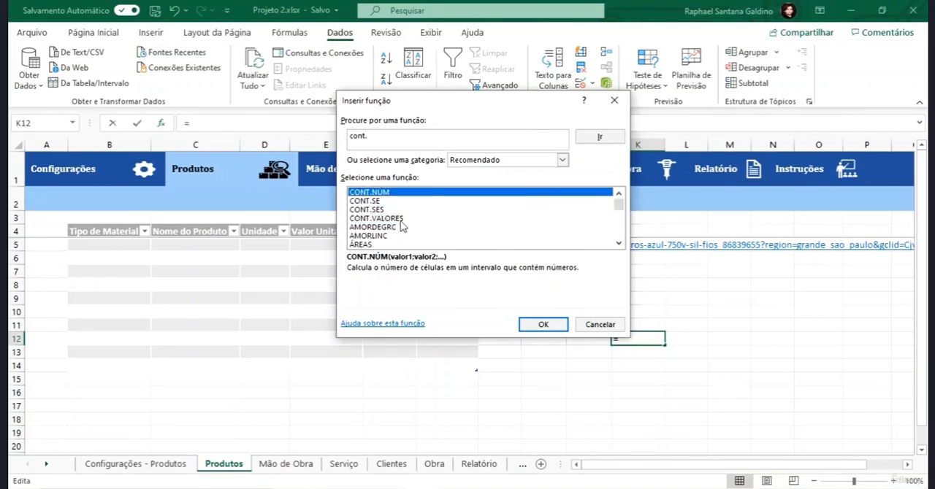
click(400, 220)
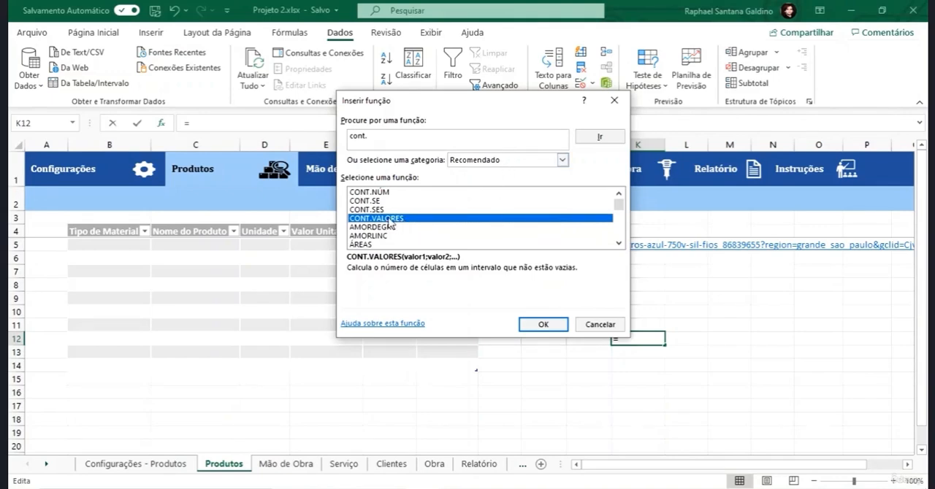
- Insert CONT.VALORES in K12 with the Tipo de Material column (B5:B14) as Valor1
click(543, 325)
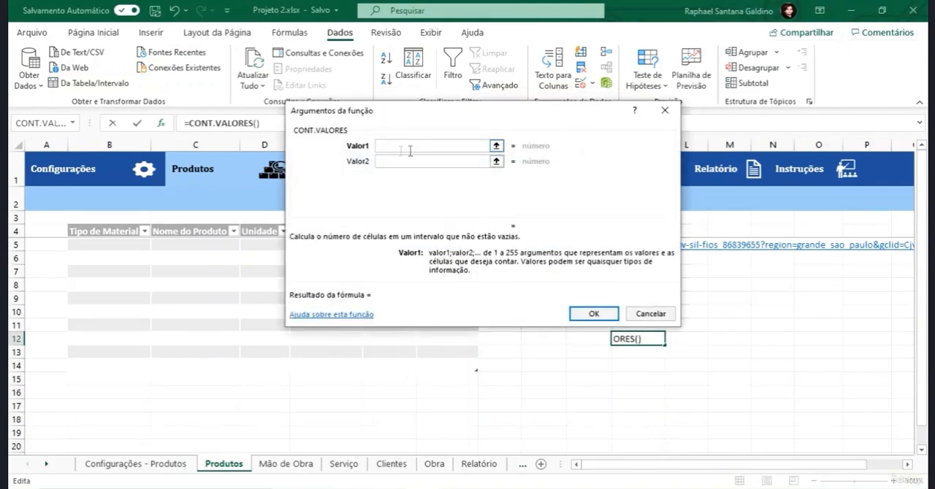
click(496, 146)
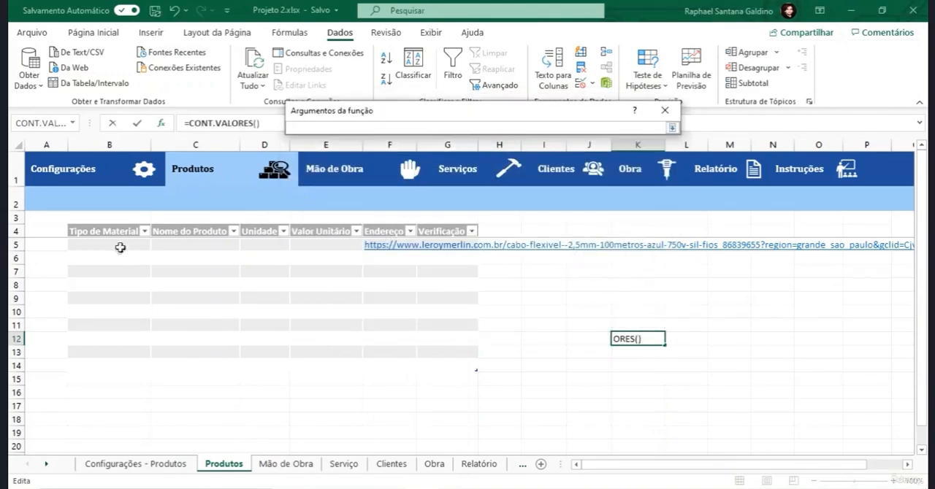
drag(119, 246, 109, 368)
key(Return)
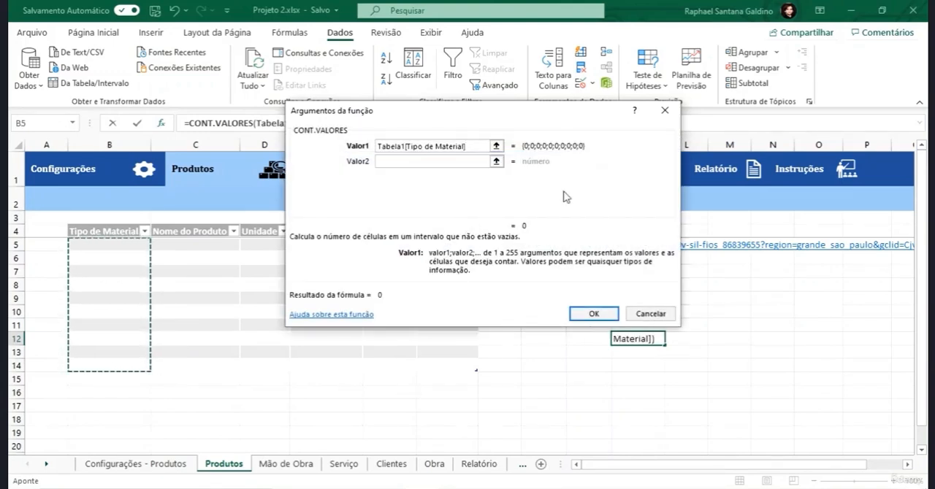
click(593, 313)
- Choose Materiais elétricos for B5 under Tipo de Material and check the CONT.VALORES formula in K12
click(136, 244)
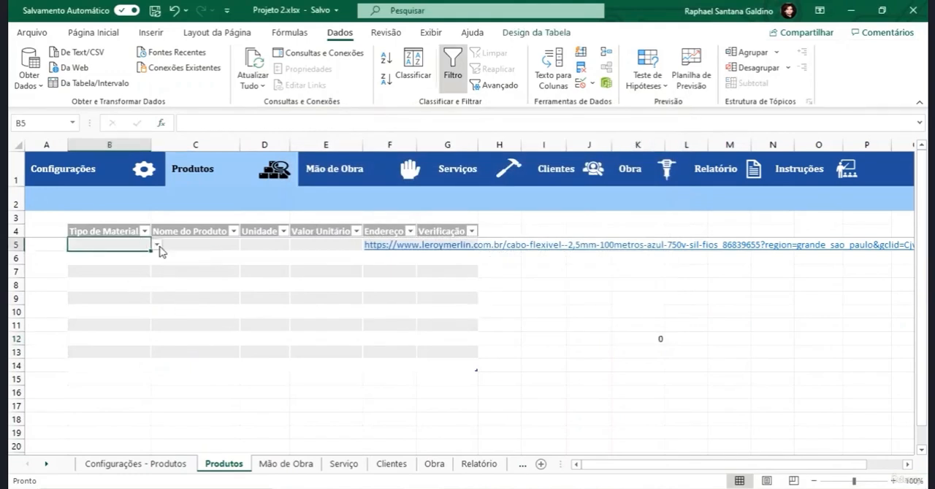
click(157, 244)
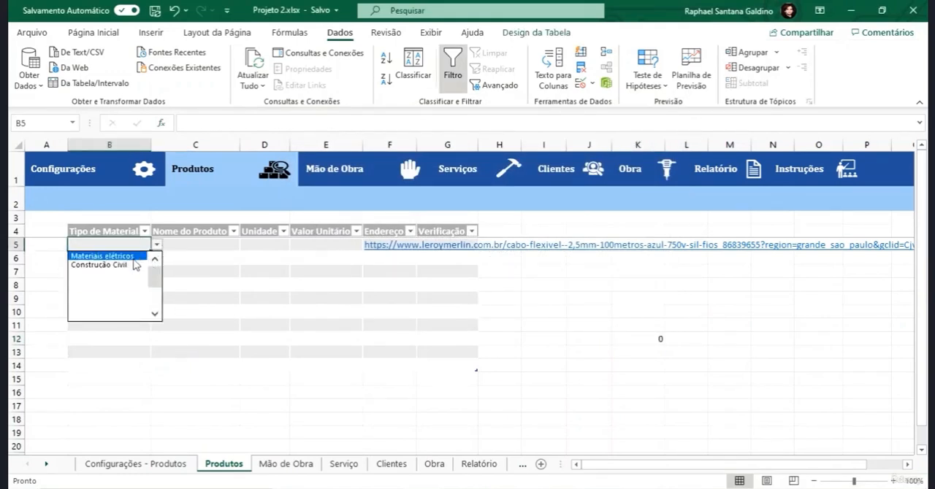
click(136, 258)
click(645, 335)
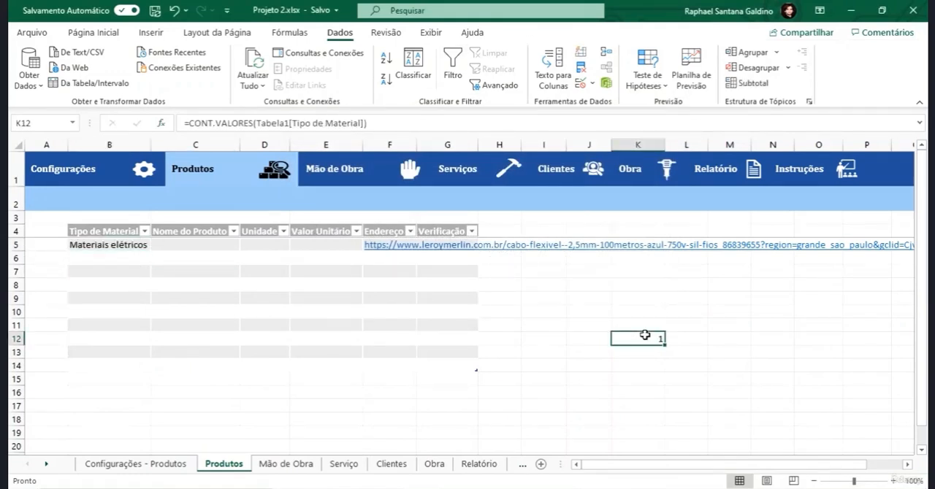
- Choose Construção Civil for B8 and Materiais elétricos for B11 in the Tipo de Material column
drag(130, 245, 117, 360)
click(139, 286)
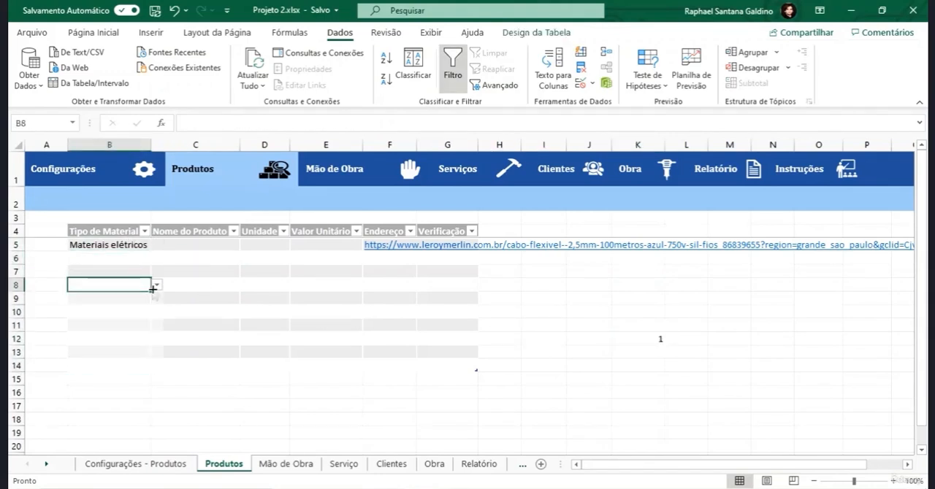
click(157, 285)
click(124, 304)
click(136, 324)
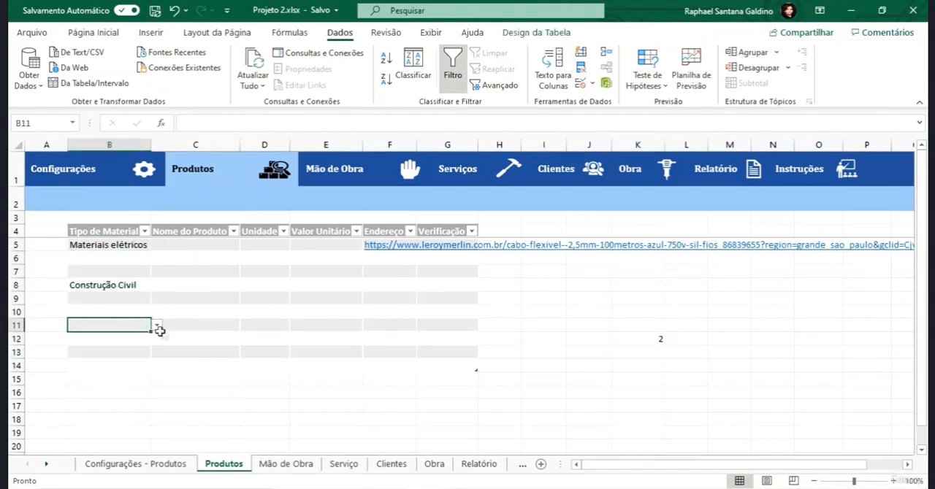
click(157, 325)
click(131, 336)
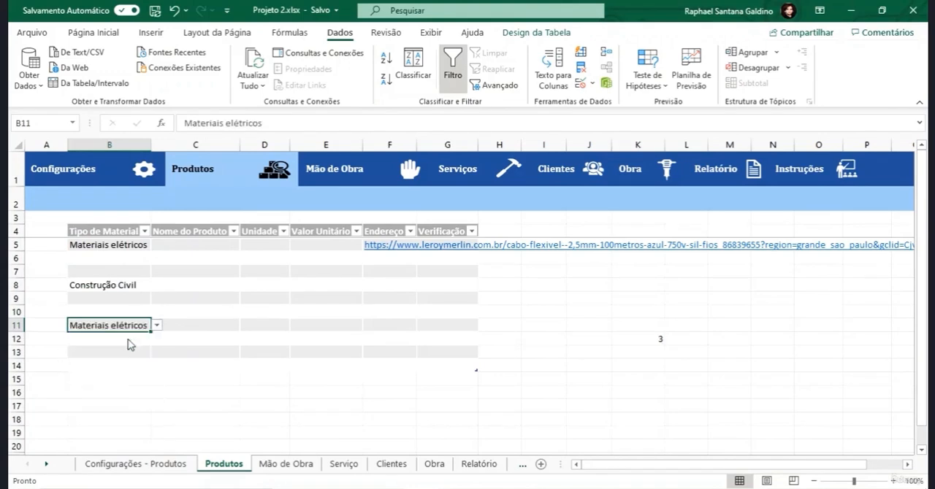
click(118, 307)
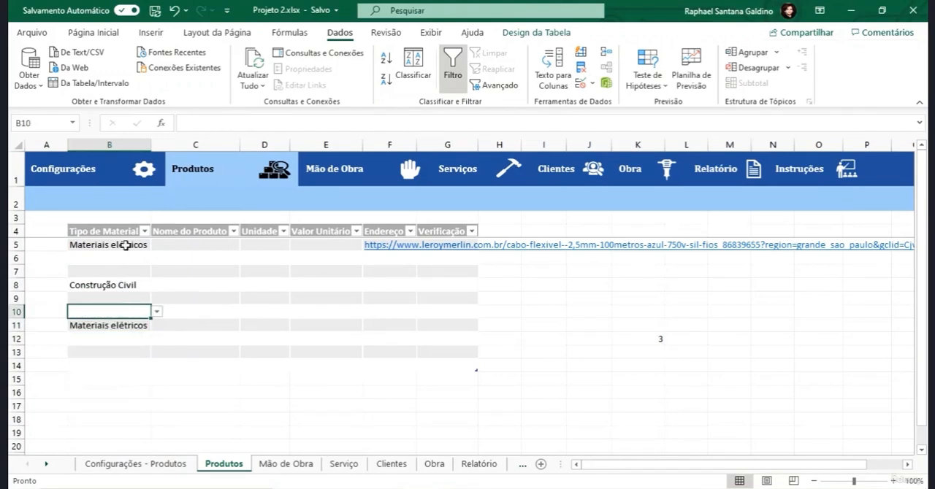
- Add the test value 10 to B7 in the Tipos de Material list on the Configurações - Produtos sheet
click(150, 463)
click(111, 278)
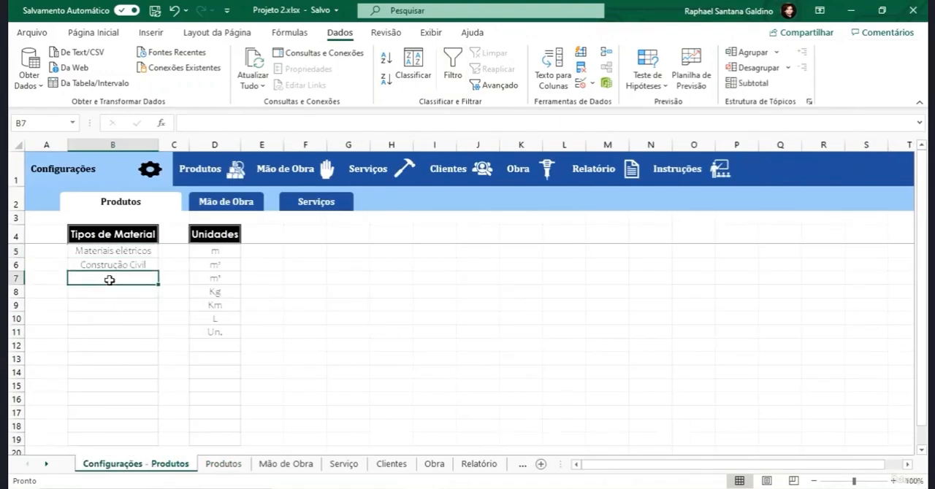
text(10)
key(Return)
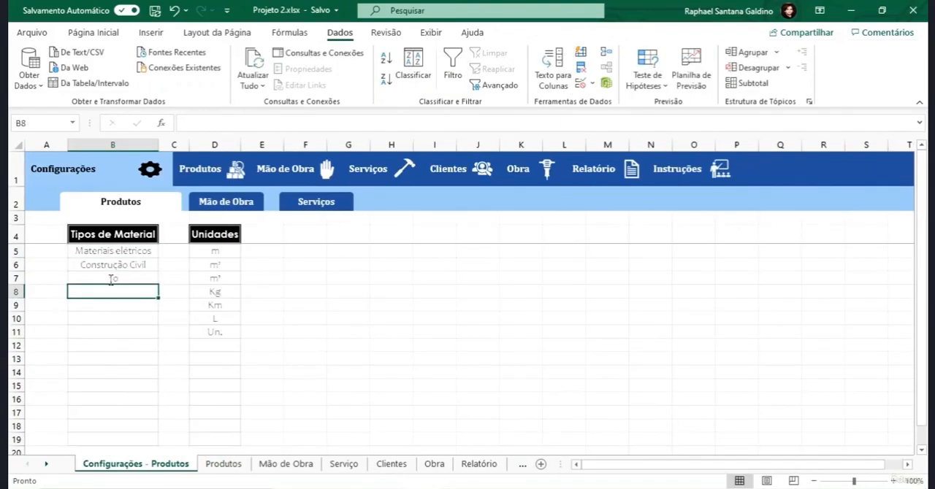
- On the Produtos sheet, choose 10 for B6 under Tipo de Material
click(224, 464)
click(143, 257)
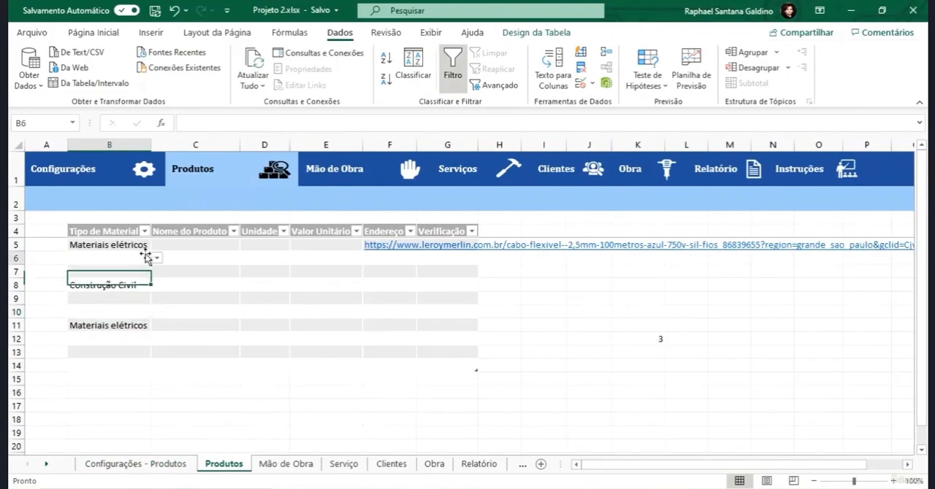
click(156, 260)
click(109, 268)
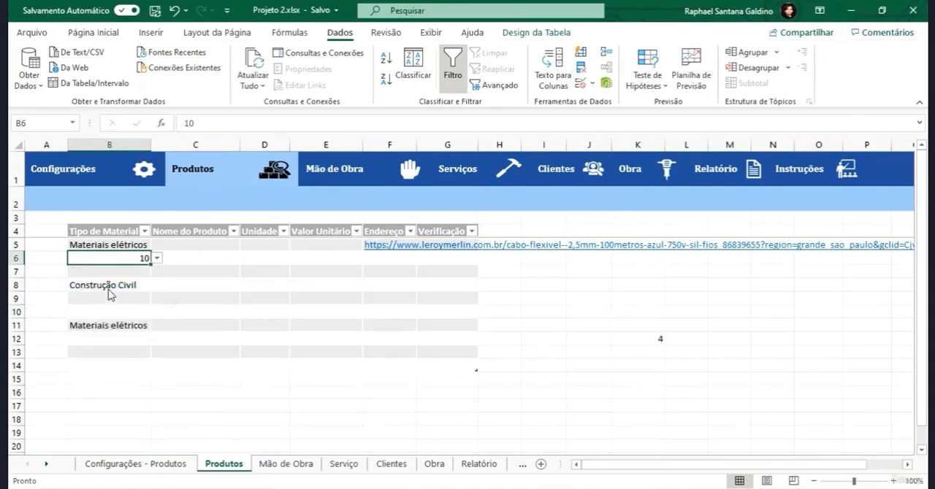
- Insert CONT.NÚM in K11 with the Tipo de Material column (B5:B14) as Valor1
click(639, 326)
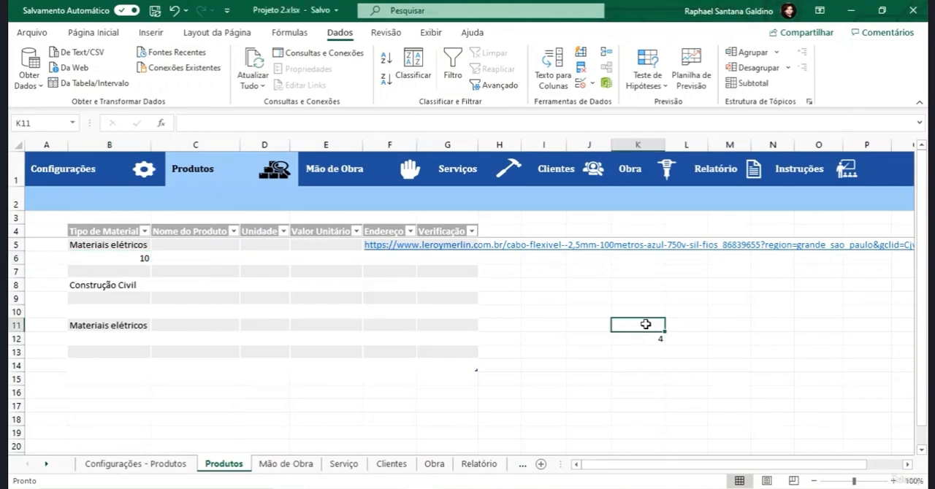
key(shift+F3)
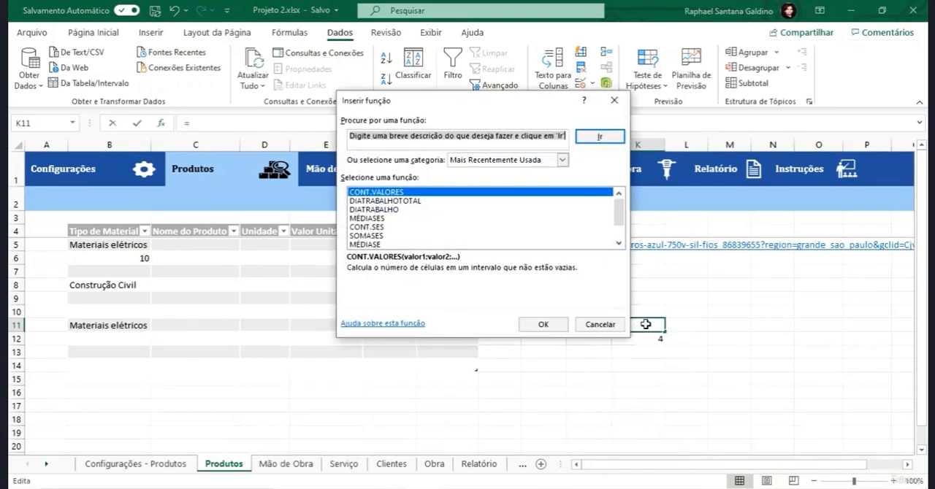
text(cont.)
key(Return)
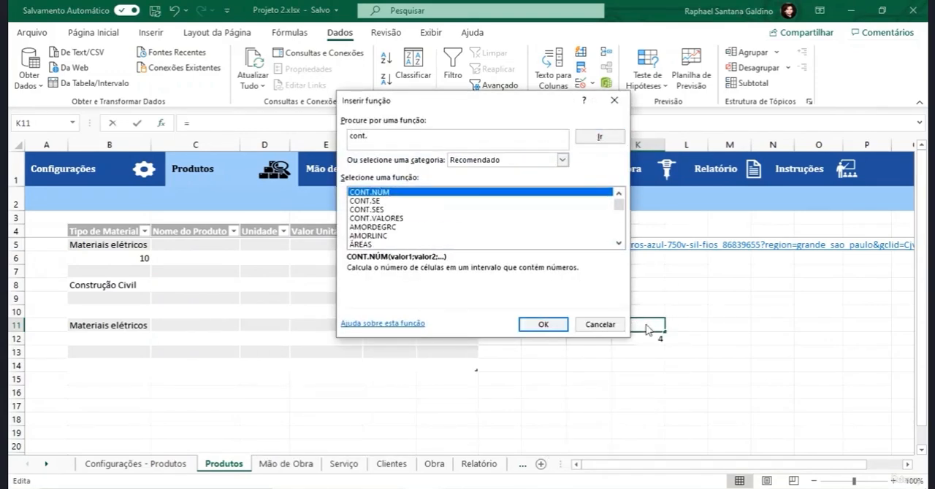
click(542, 325)
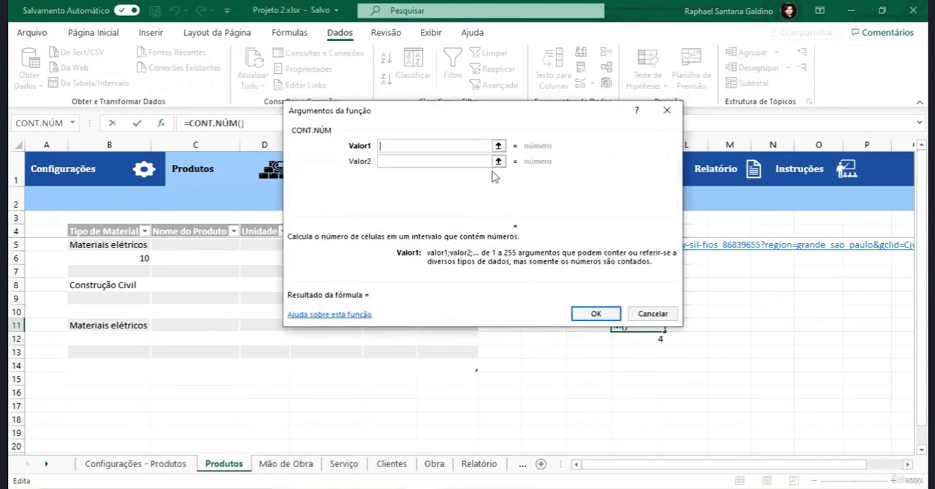
click(498, 146)
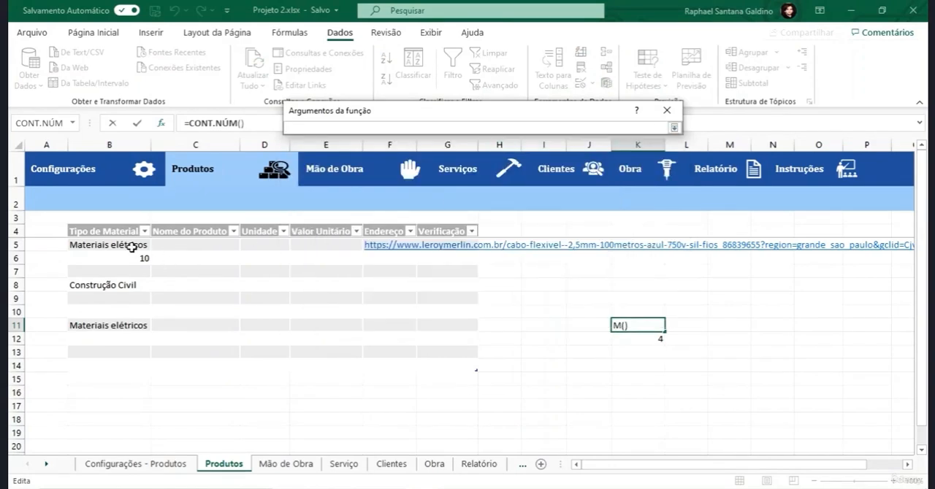
drag(132, 248, 122, 369)
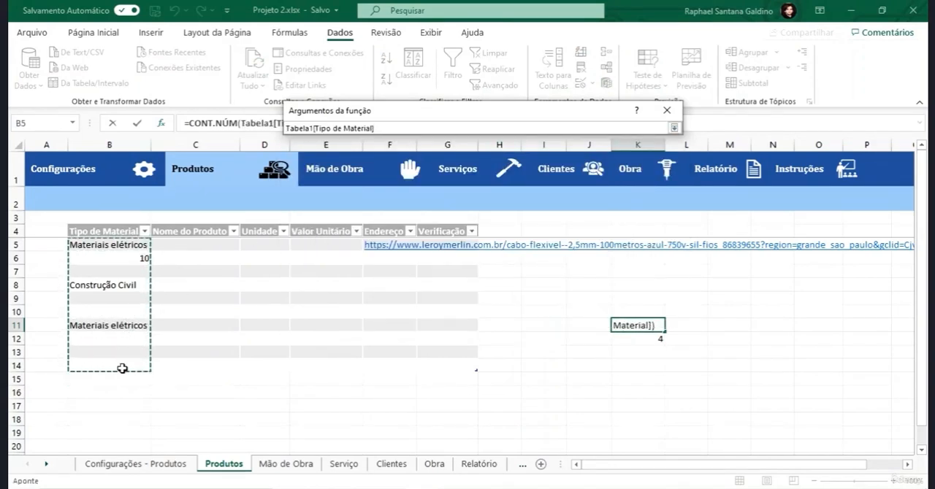
click(596, 314)
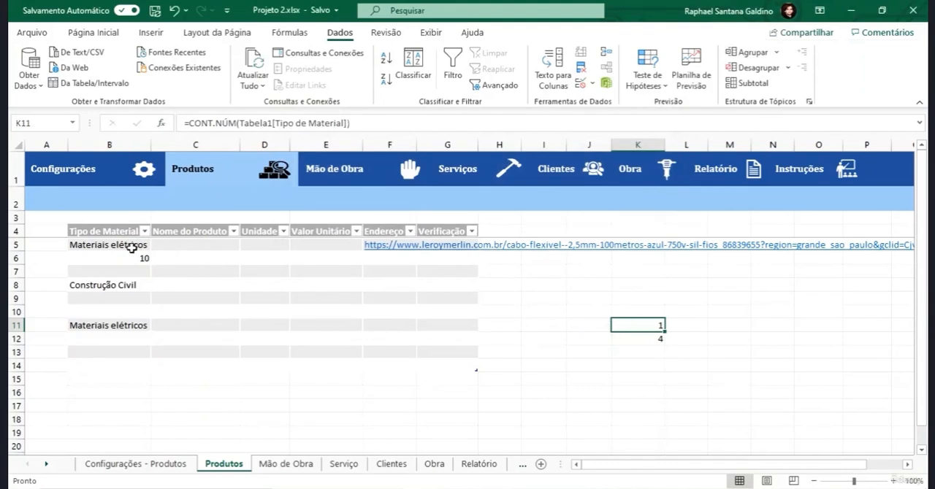
- Compare the text and number entries in the Tipo de Material column with the CONT.NÚM formula in K11
drag(133, 248, 122, 327)
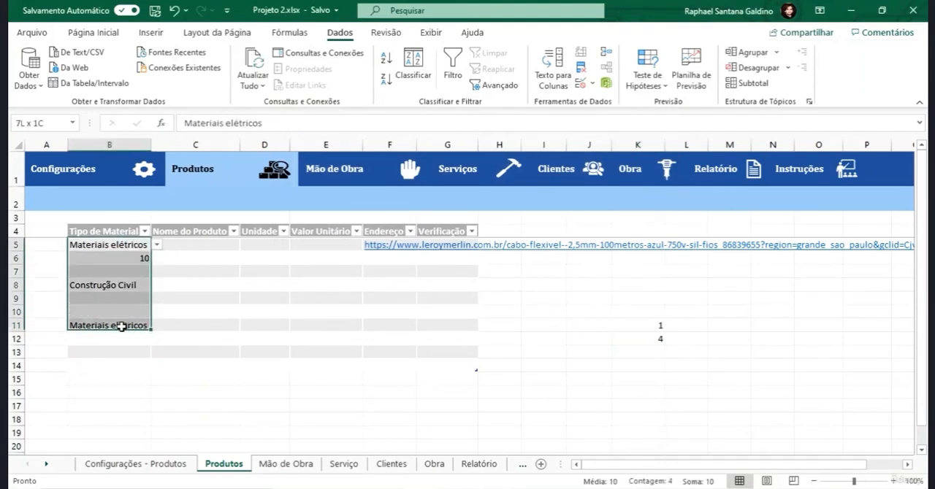
click(132, 256)
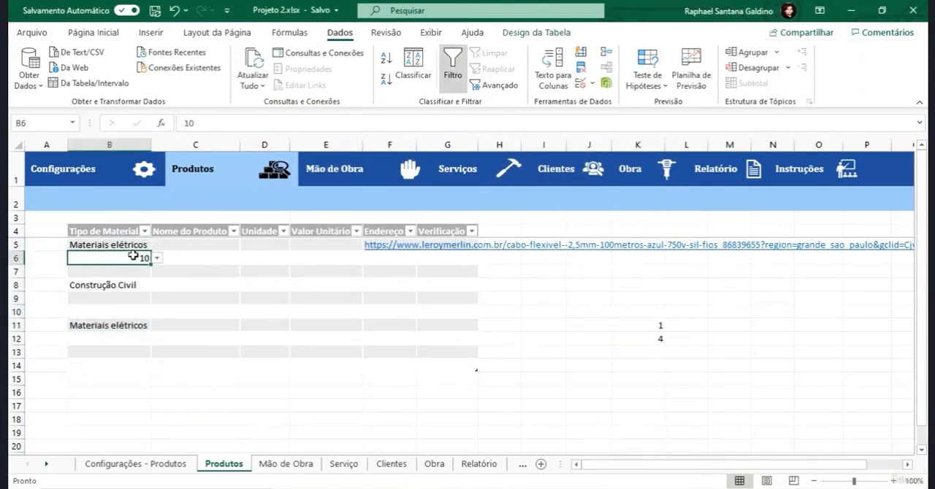
click(642, 326)
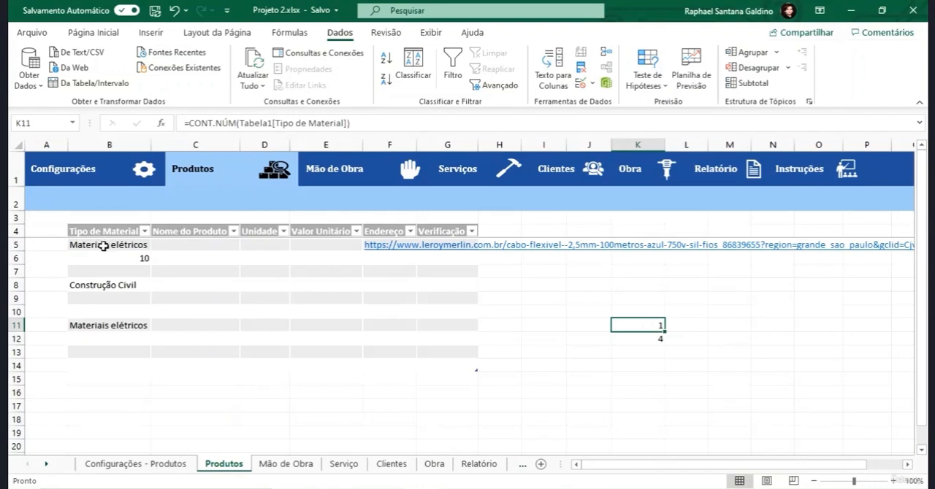
- Choose Construção Civil for B12 in the Tipo de Material column
click(145, 341)
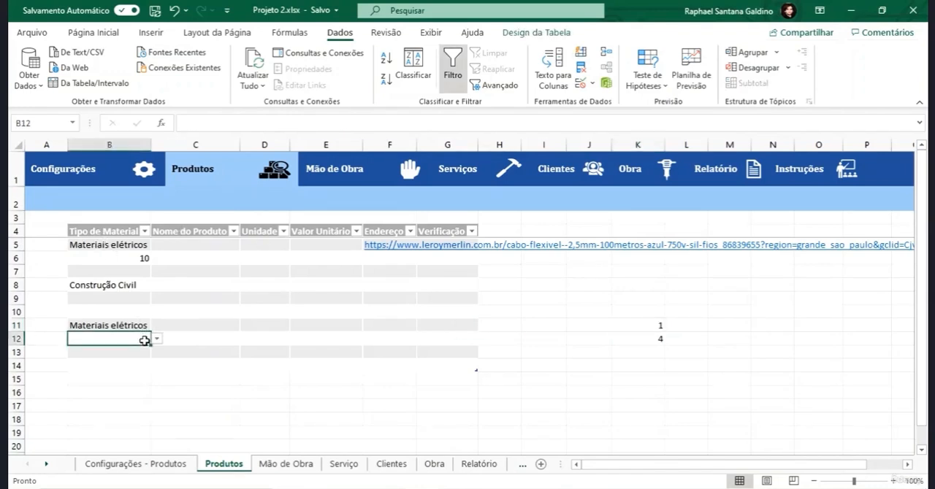
click(156, 339)
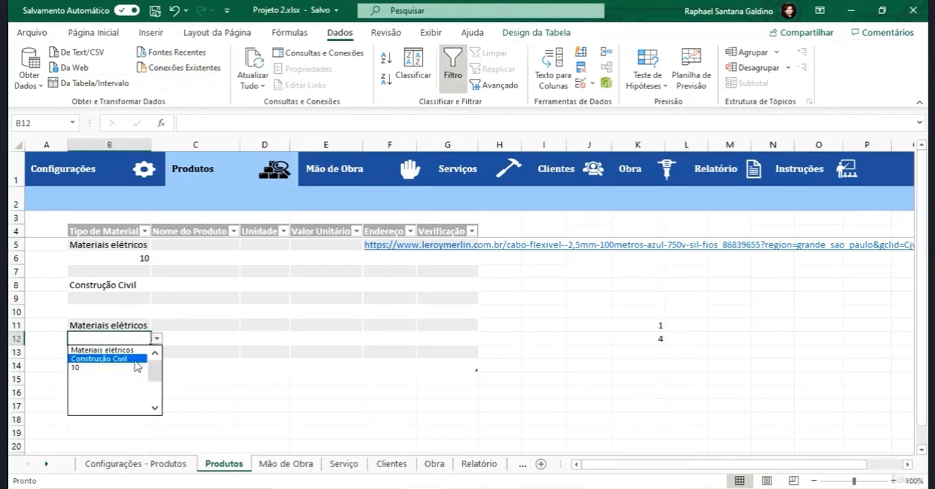
click(110, 359)
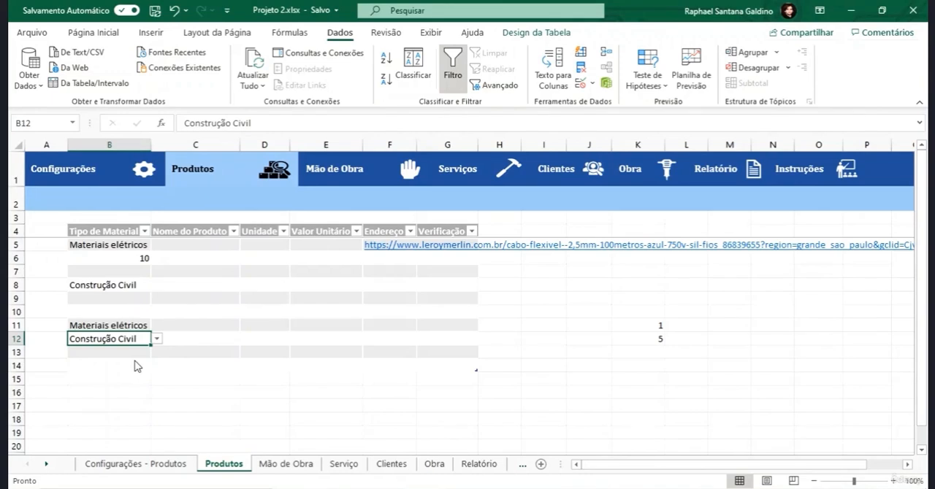
- Clear the test value 10 from B7 in the Tipos de Material list on the Configurações - Produtos sheet
click(133, 258)
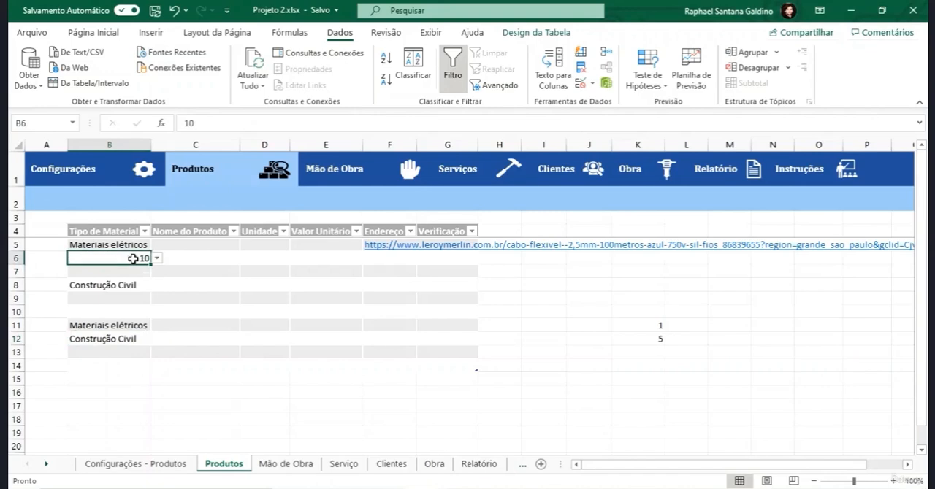
click(152, 464)
click(126, 280)
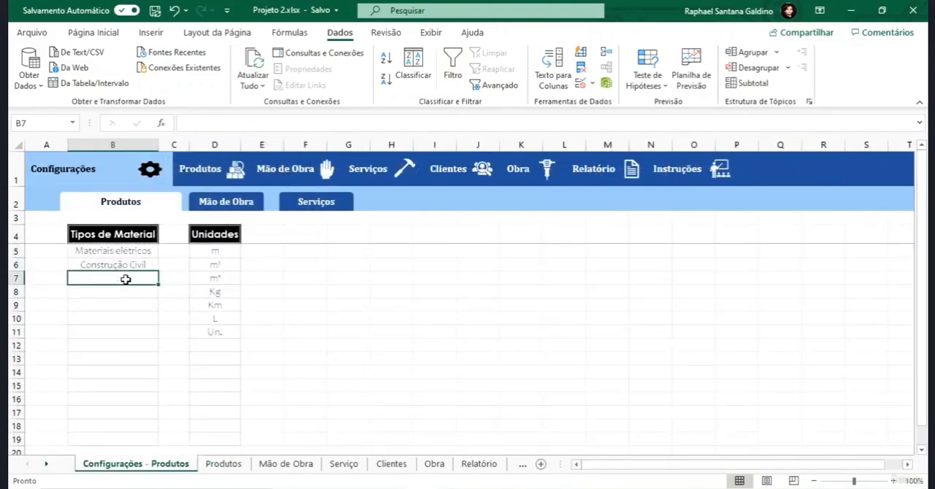
- Clear the test value 10 from B6 in the Tipo de Material column on the Produtos sheet
click(221, 465)
key(Delete)
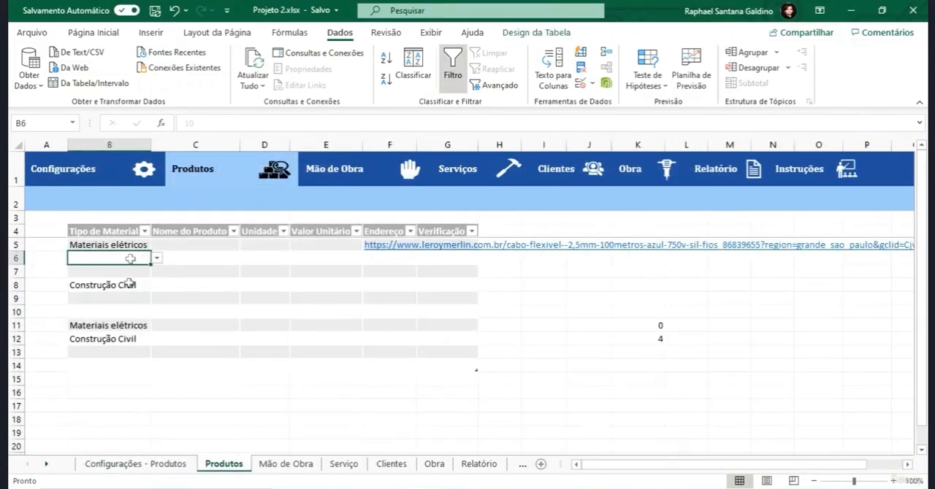
click(110, 340)
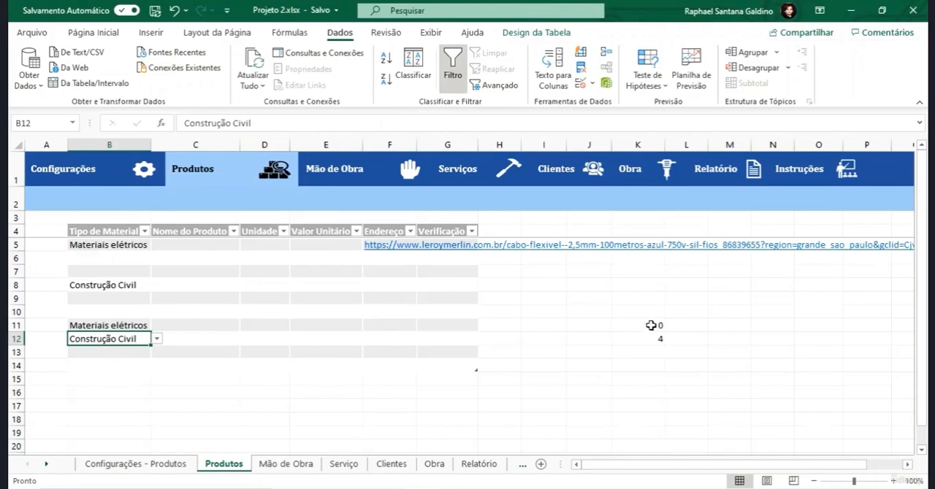
- Delete the CONT.NÚM and CONT.VALORES test formulas from K11:K12
drag(652, 325, 651, 339)
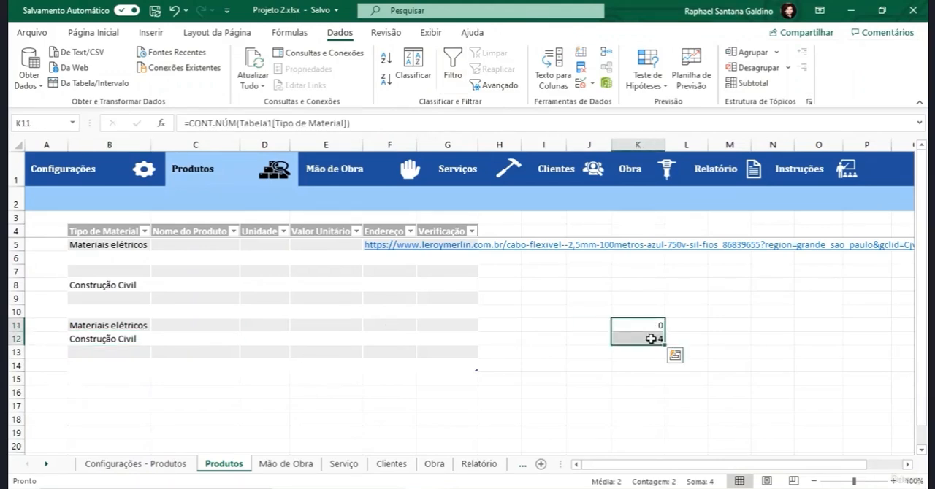
key(Delete)
click(651, 339)
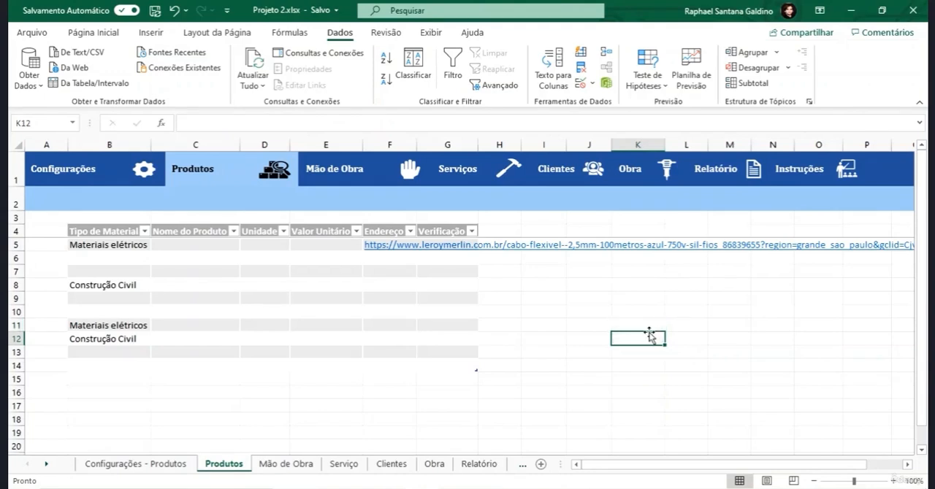
- Search for the DESLOC function from K11 and open its function arguments
click(649, 324)
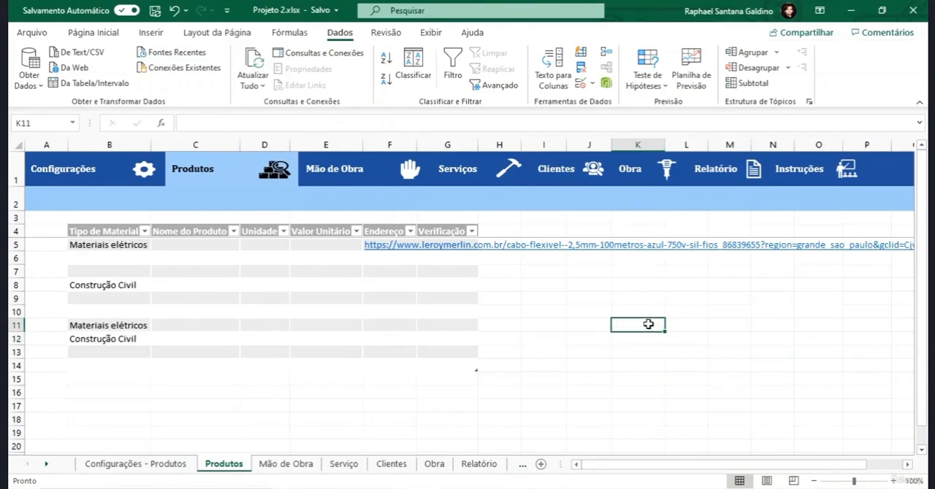
key(shift+F3)
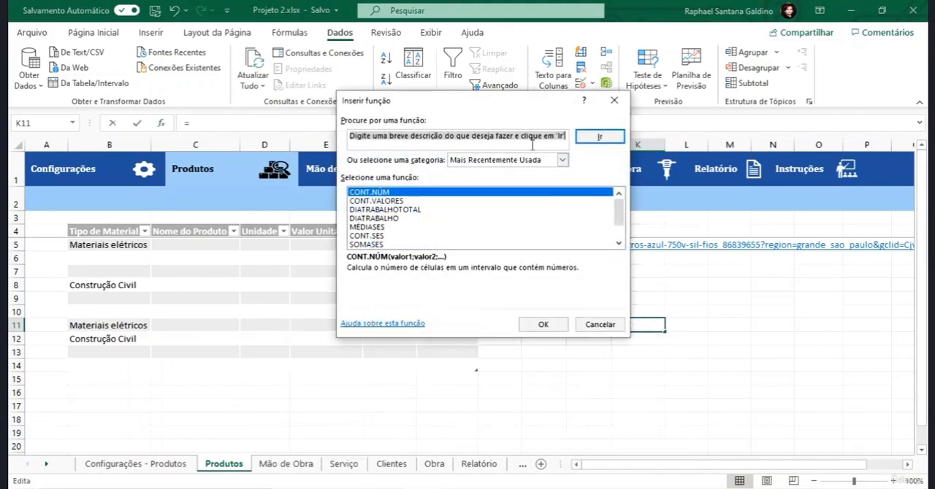
text(desloc)
click(591, 137)
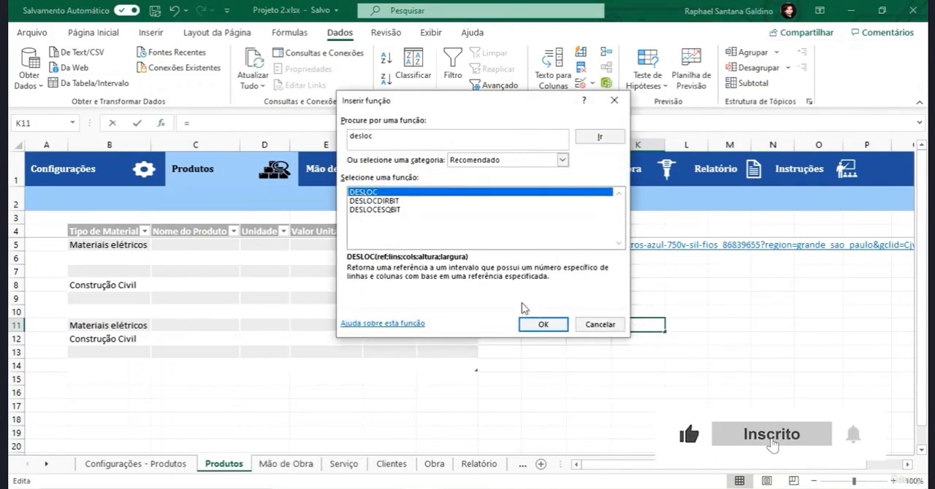
click(541, 326)
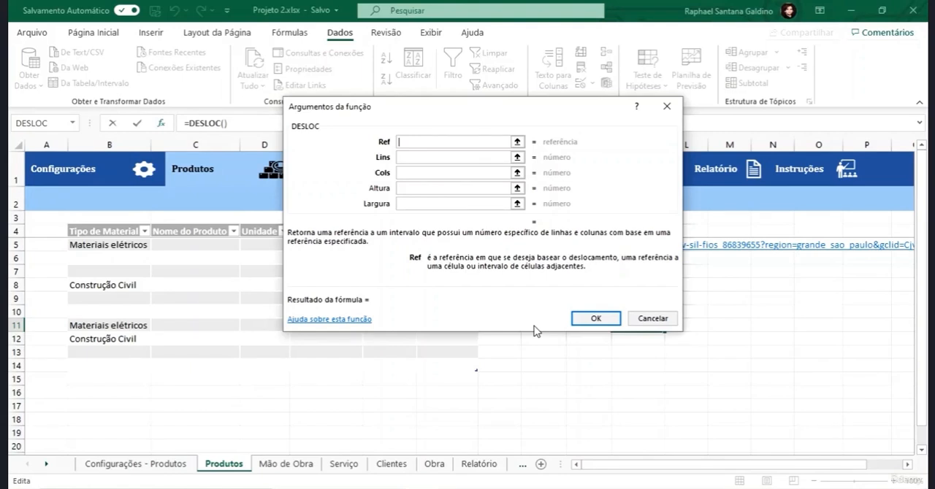
- Examine the DESLOC help article and the descriptions of the Ref, Lins, Cols, Altura and Largura arguments
click(340, 323)
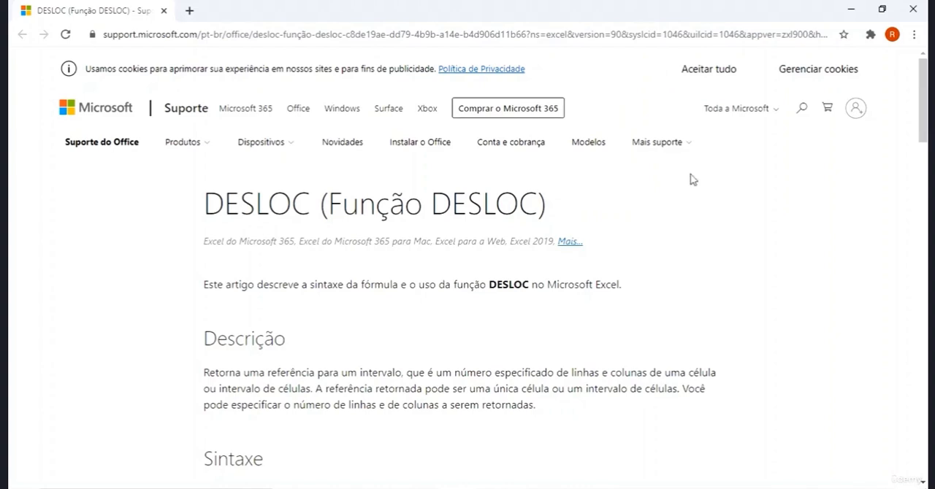
click(913, 9)
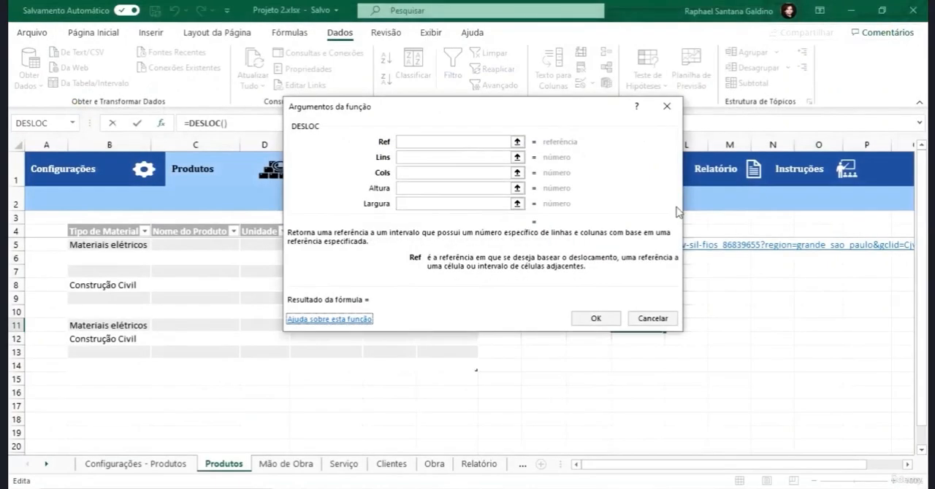
click(428, 145)
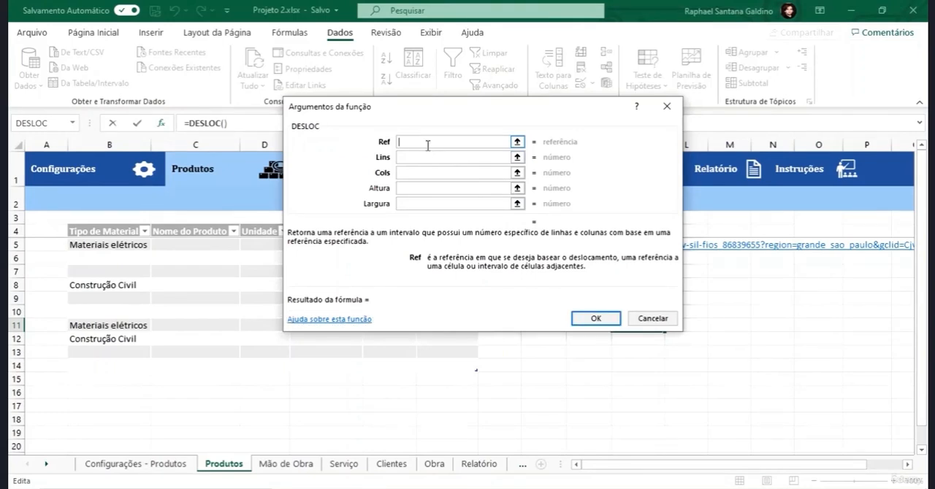
click(417, 158)
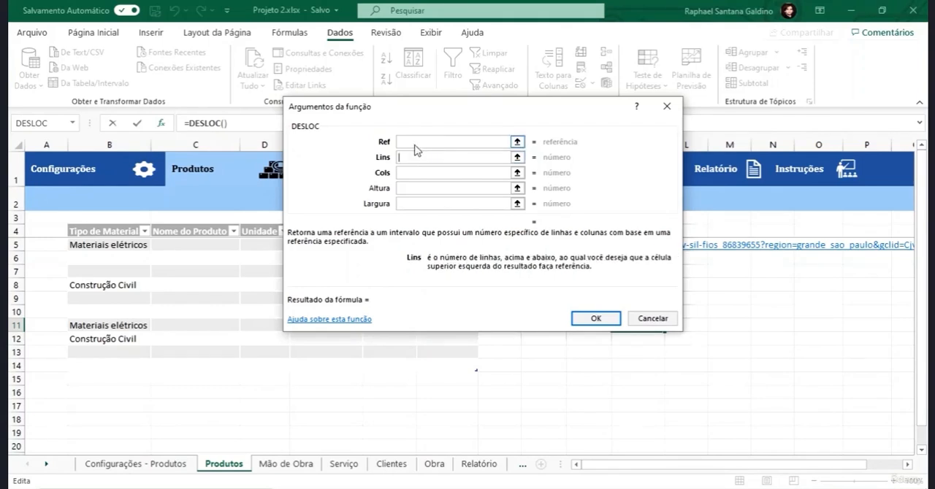
click(415, 145)
click(415, 157)
click(424, 172)
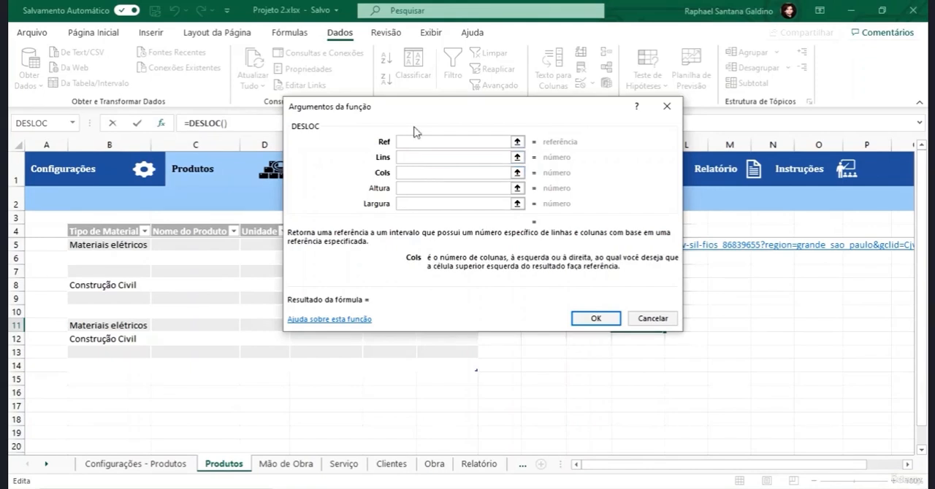
click(416, 143)
click(415, 158)
click(411, 174)
click(416, 143)
click(412, 157)
click(413, 173)
click(407, 158)
click(409, 172)
click(409, 158)
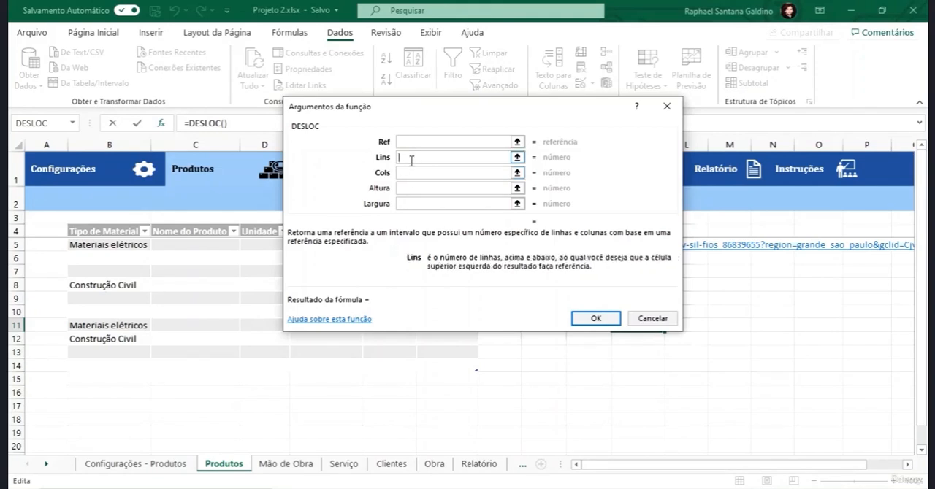
click(413, 173)
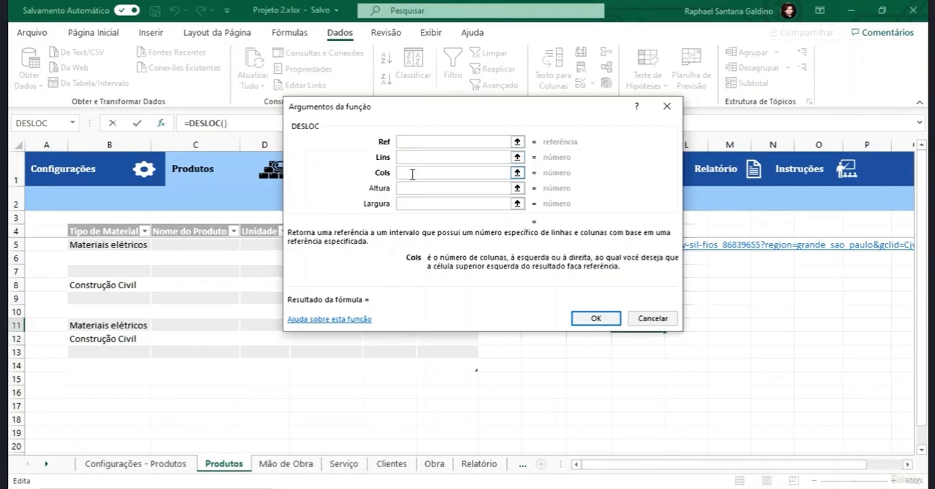
click(411, 160)
click(412, 174)
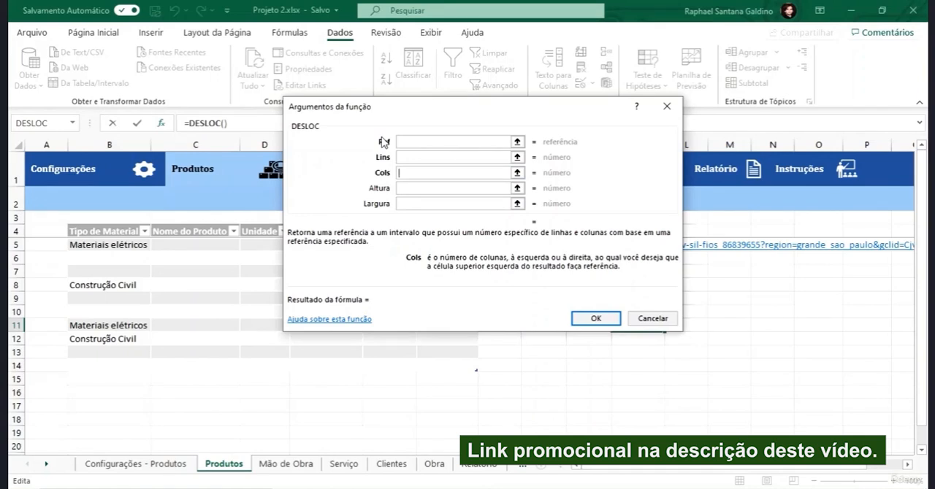
click(406, 189)
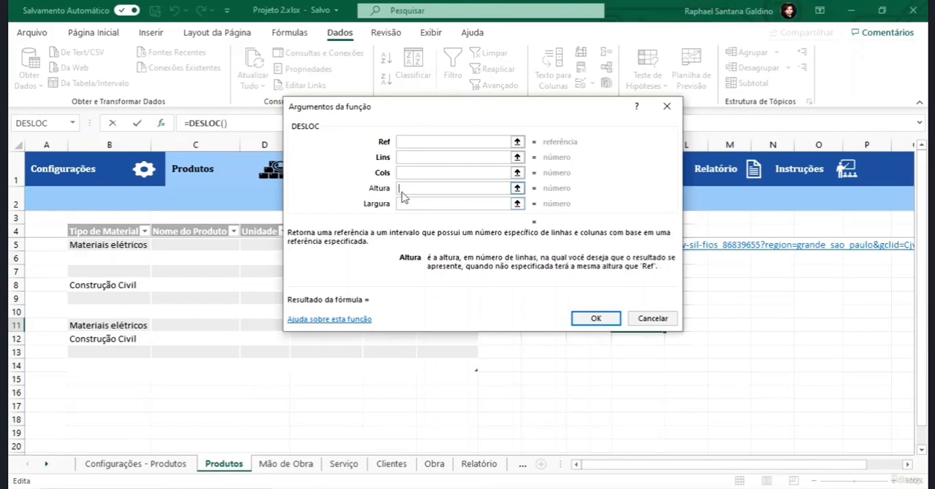
click(407, 204)
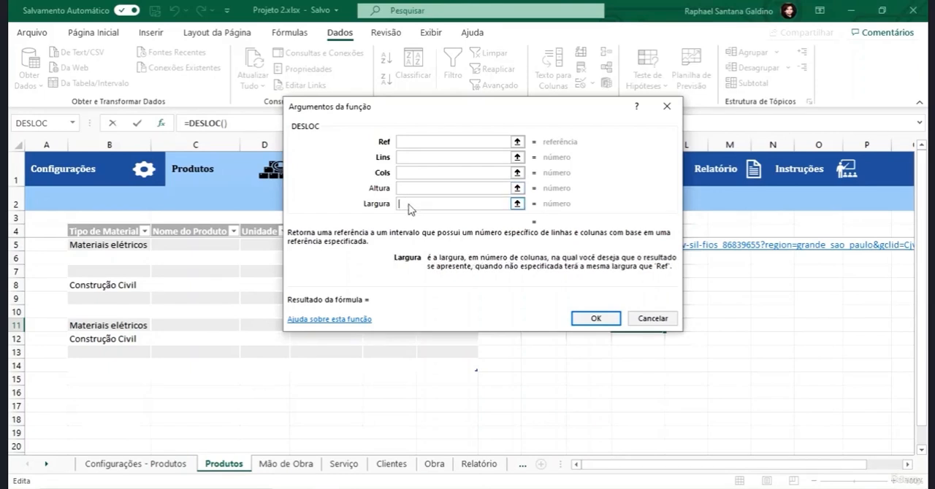